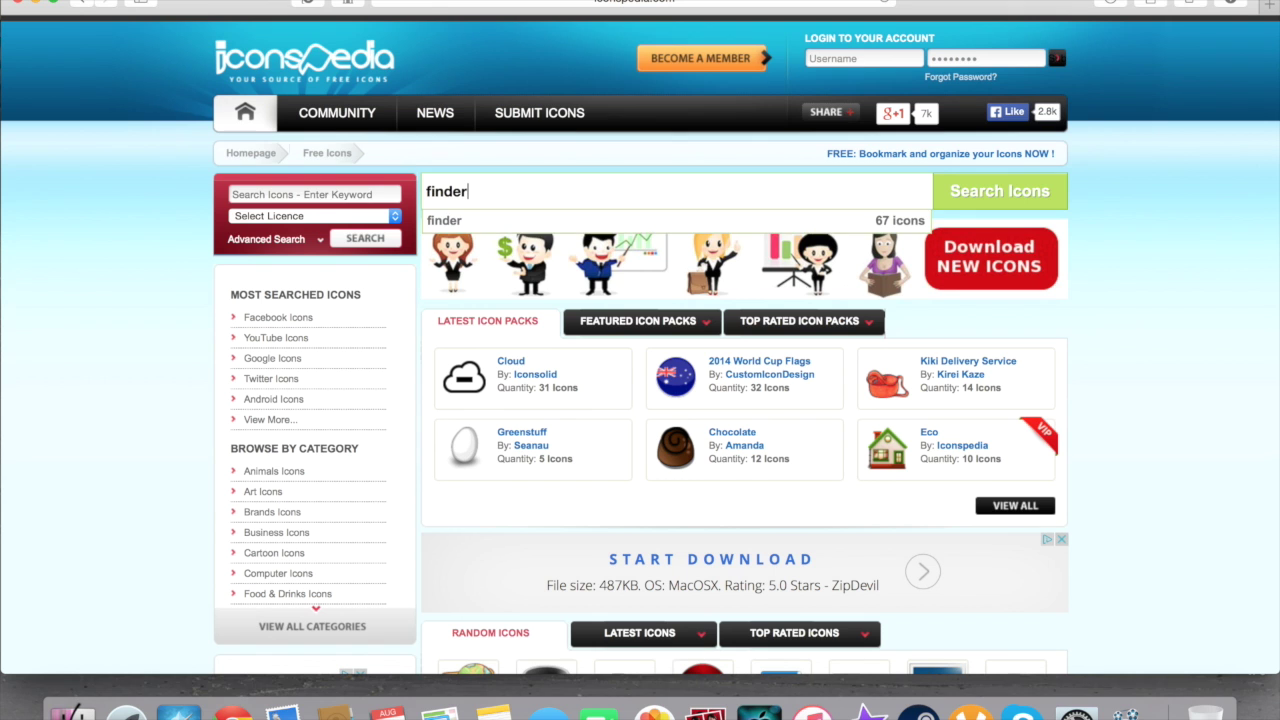
# - Search the icon library for "finder", browse the first page of results and open the second page
pyautogui.click(705, 216)
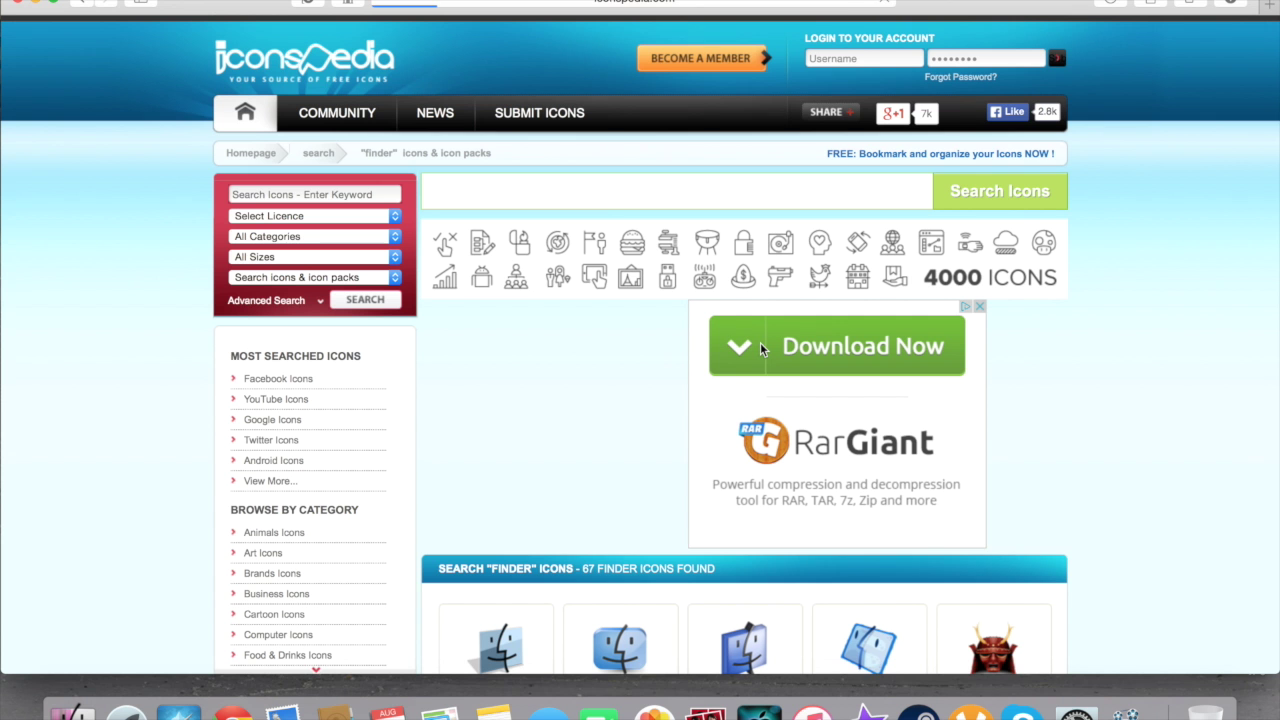
pyautogui.scroll(-8, 760, 346)
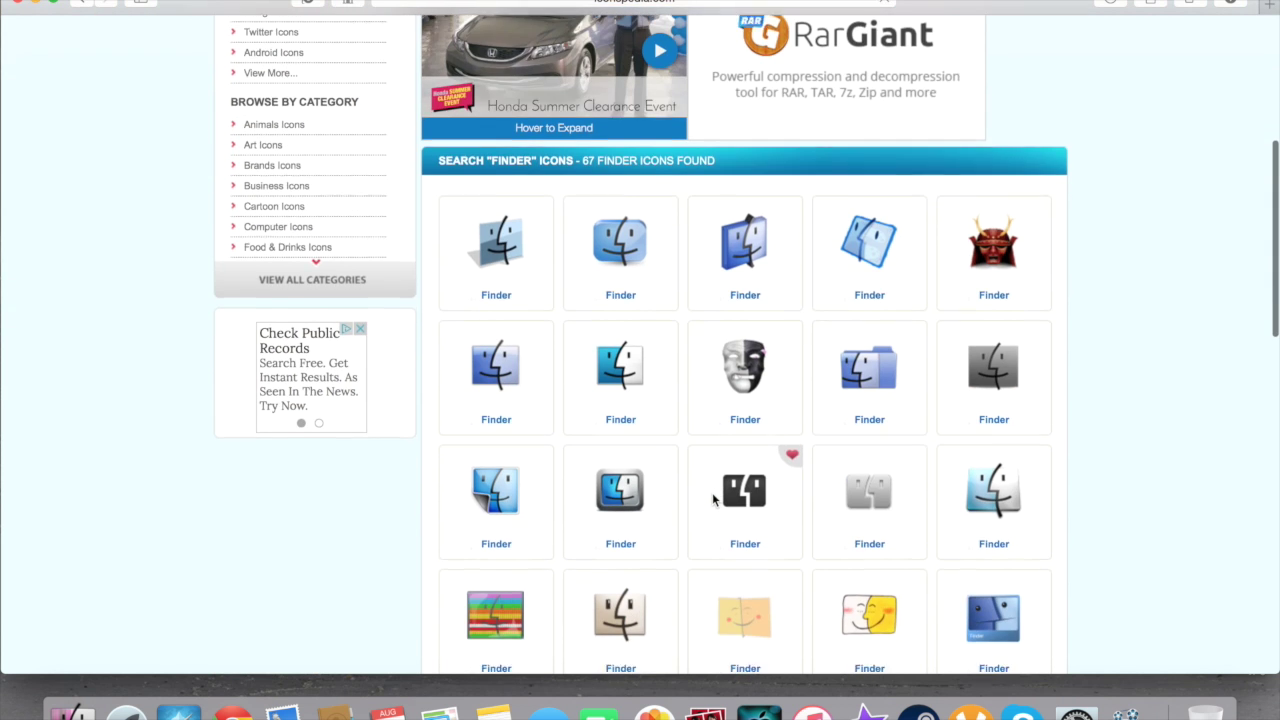
pyautogui.scroll(-6, 743, 505)
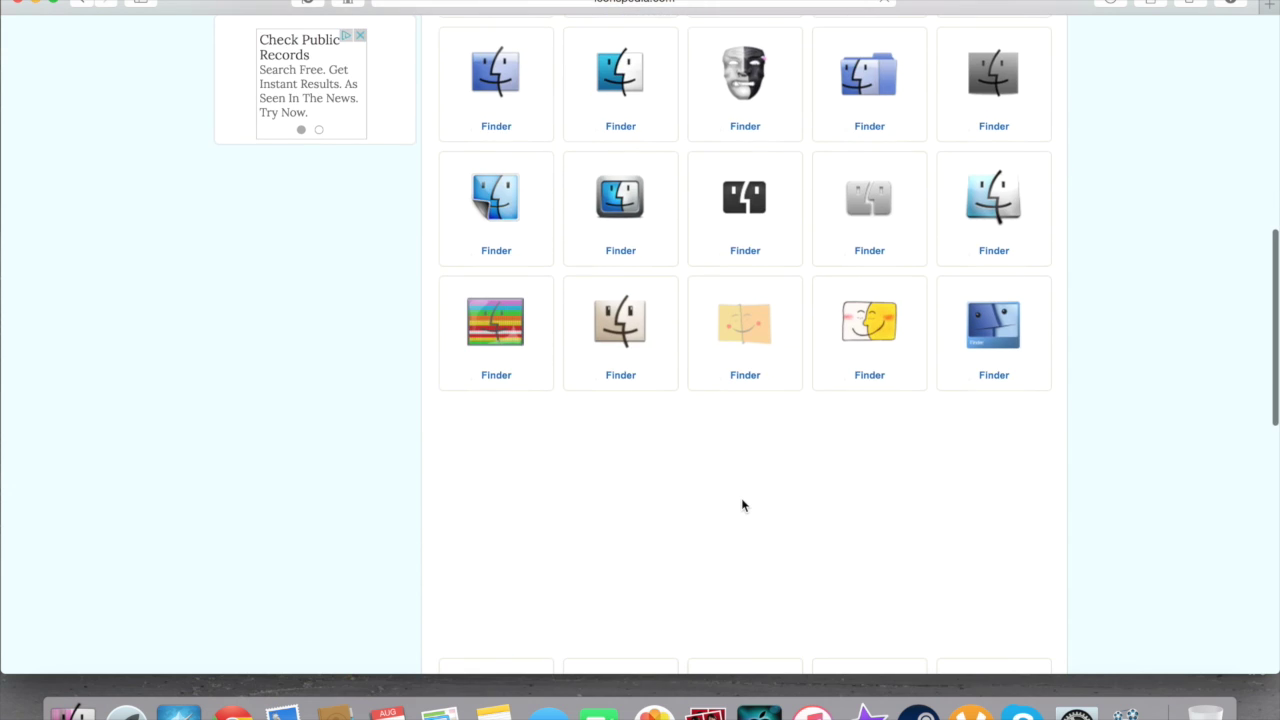
pyautogui.scroll(-9, 743, 505)
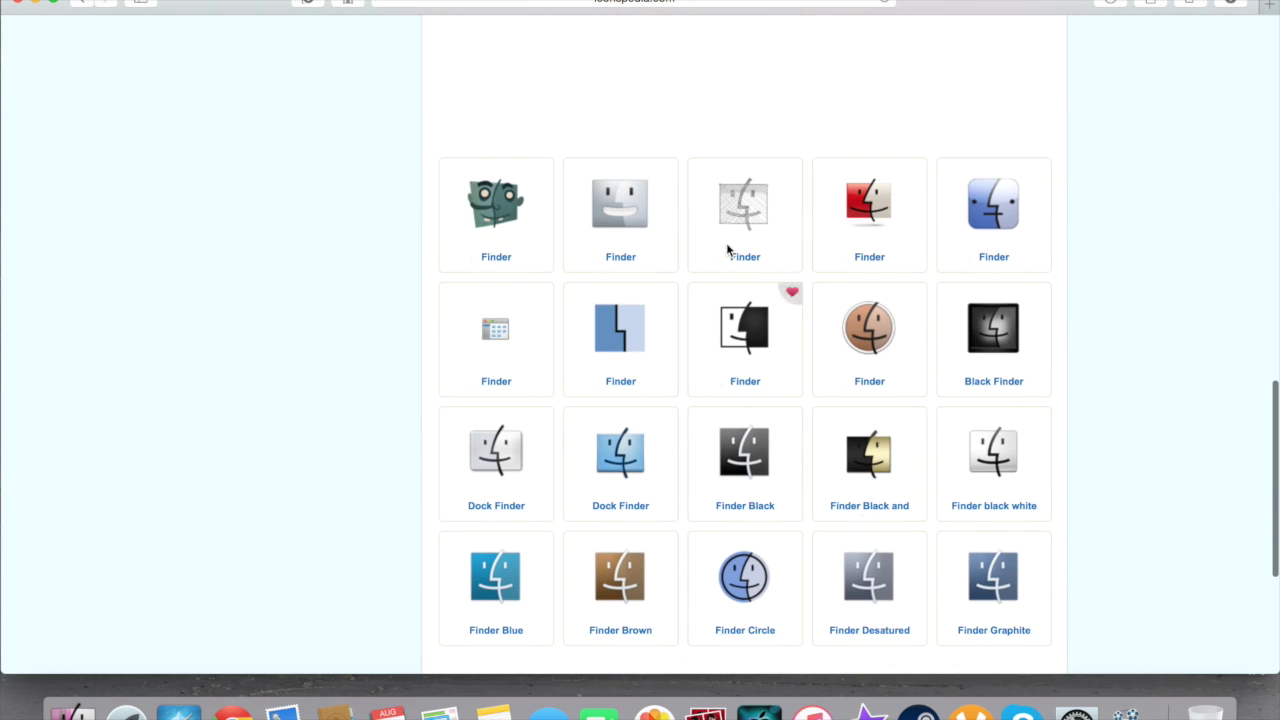
pyautogui.scroll(-2, 729, 606)
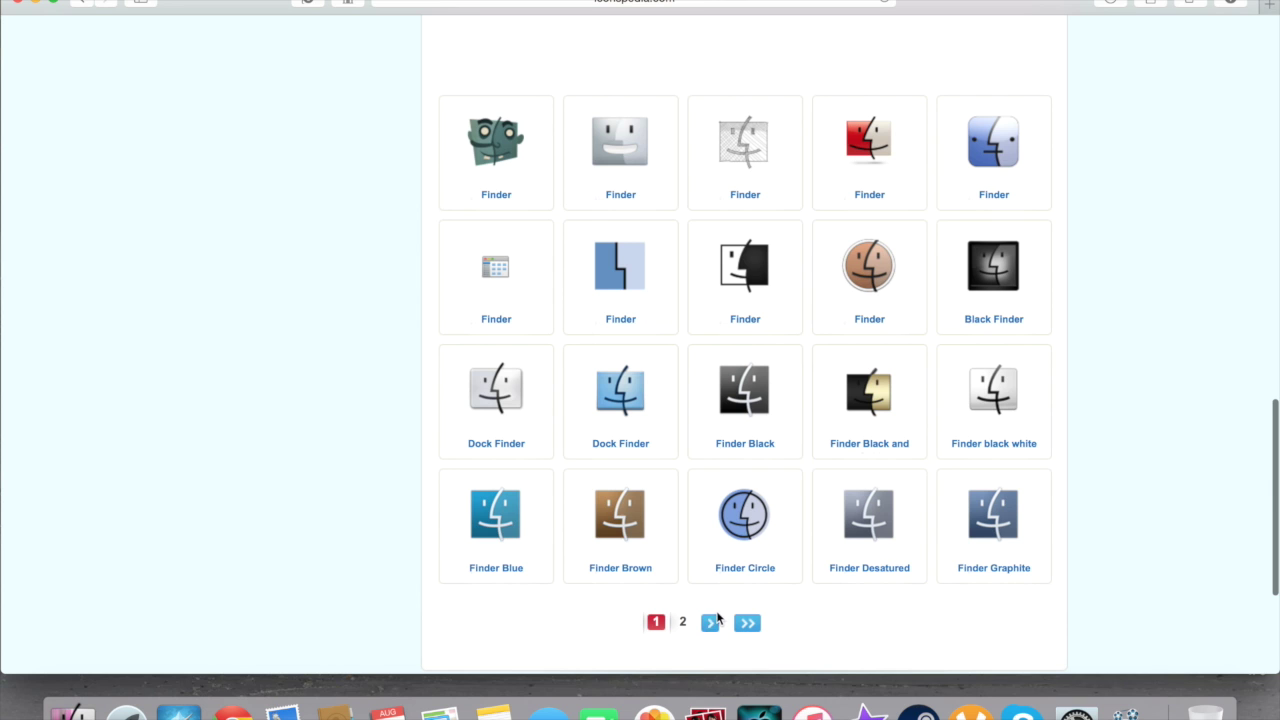
pyautogui.click(714, 622)
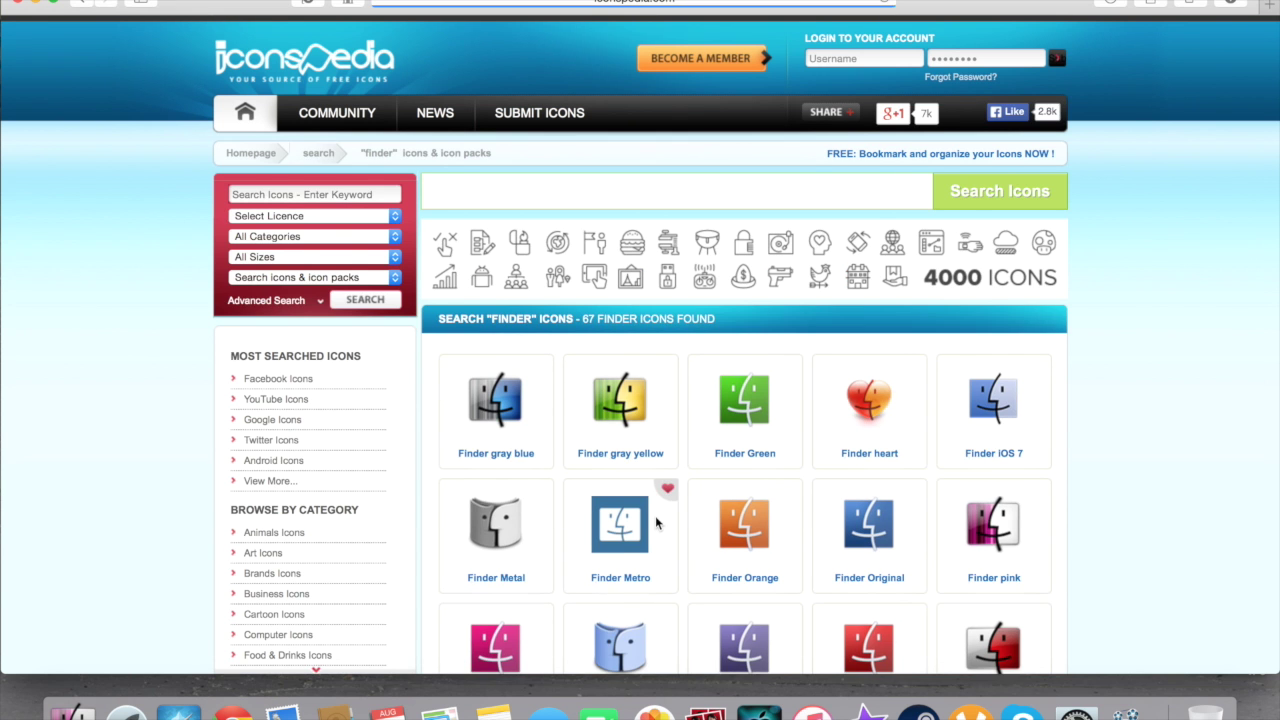
# - Browse the second page of finder results and open the Finder red gray icon
pyautogui.scroll(-2, 655, 515)
pyautogui.scroll(-4, 655, 515)
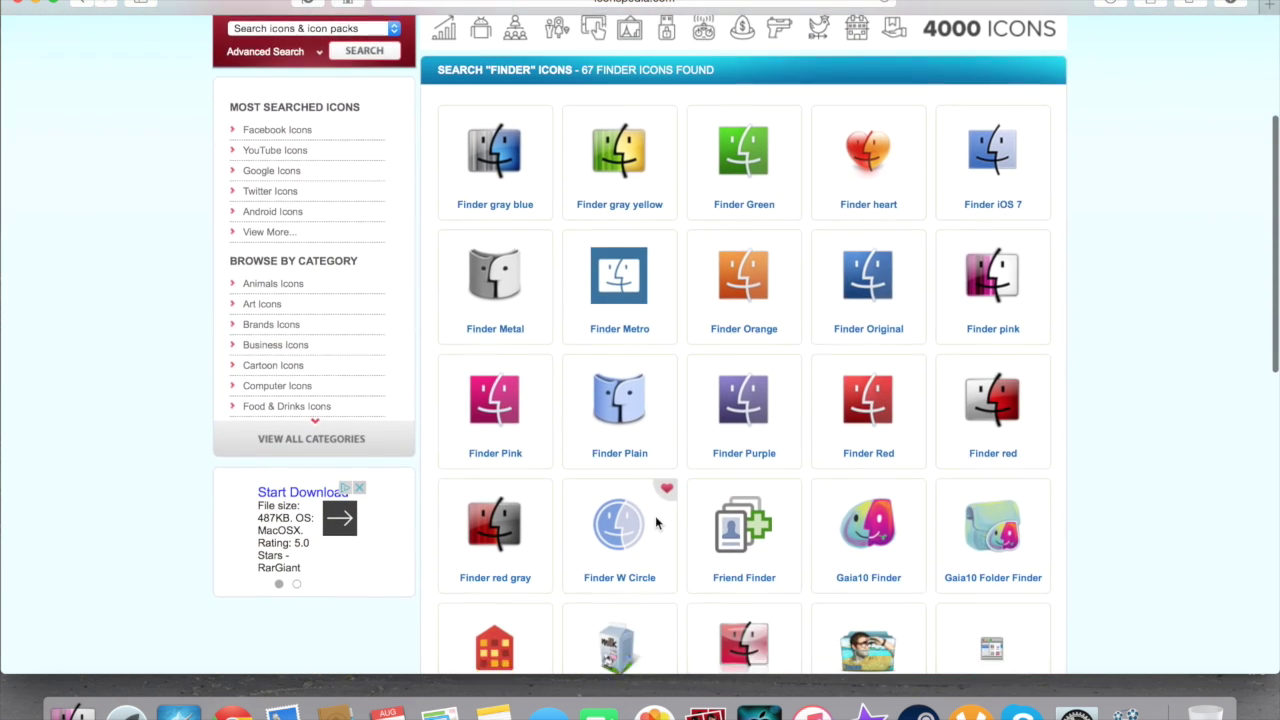
pyautogui.scroll(-3, 656, 522)
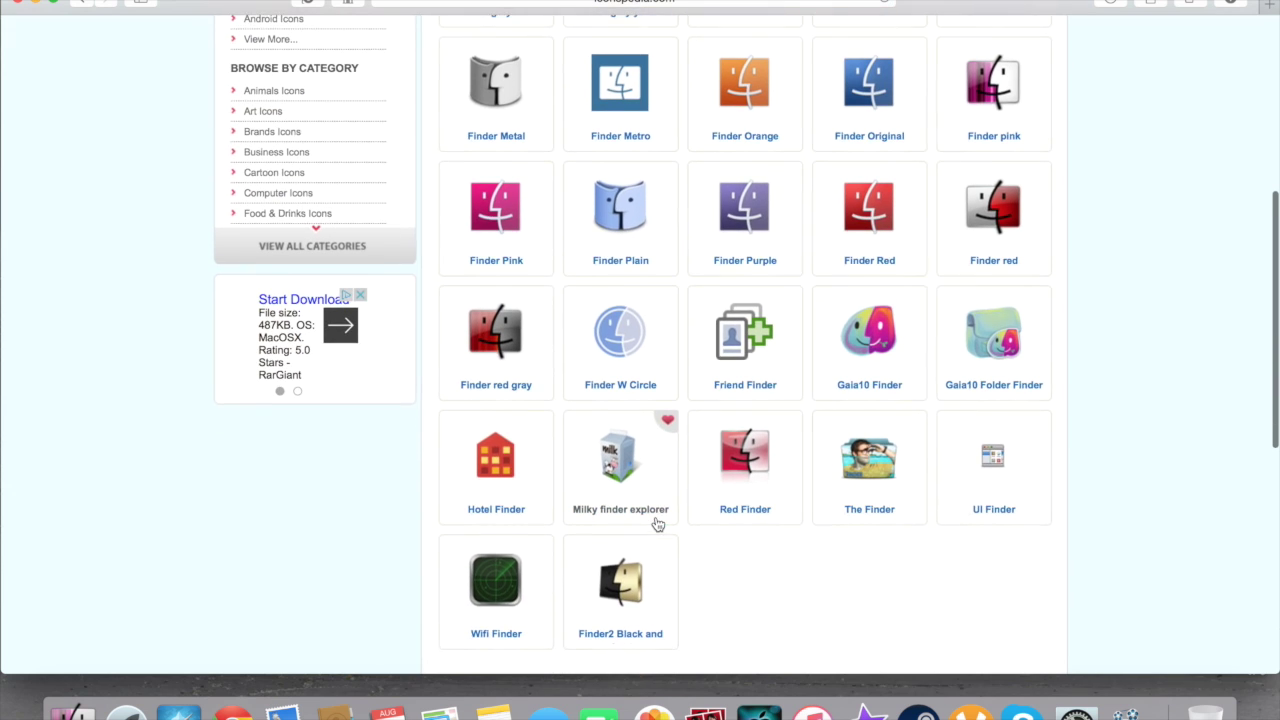
pyautogui.scroll(-3, 656, 522)
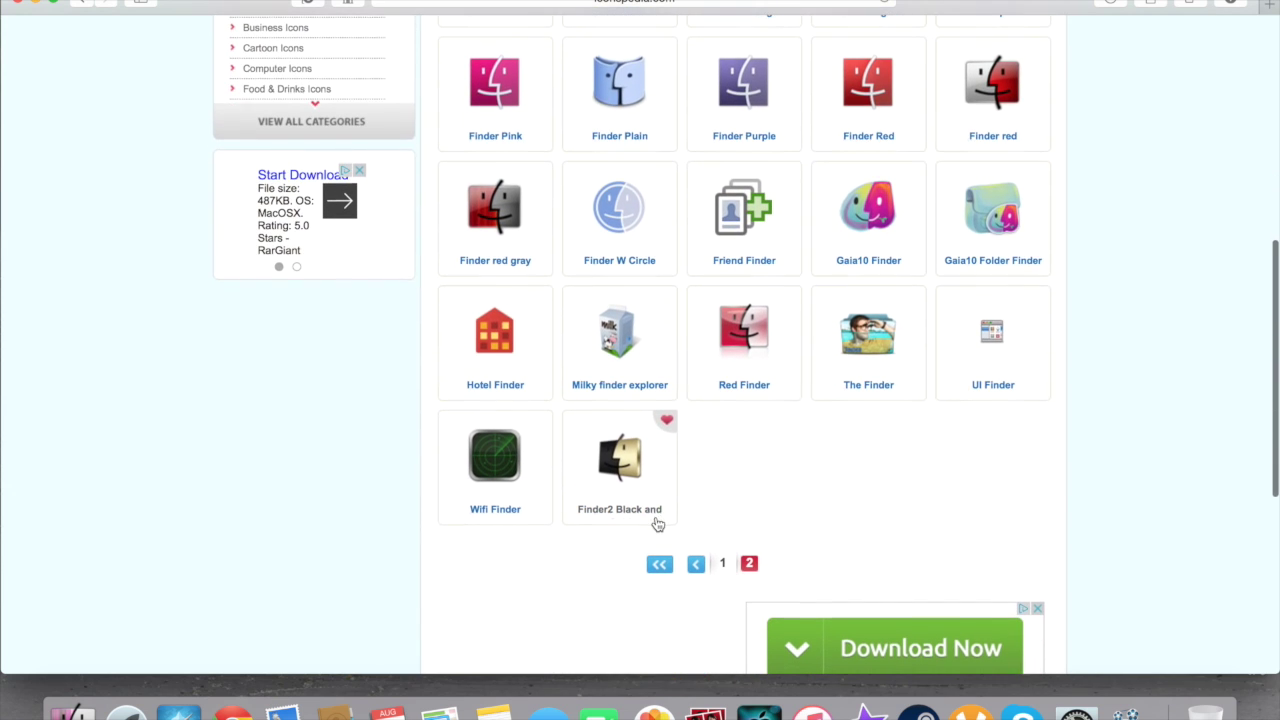
pyautogui.scroll(5, 566, 417)
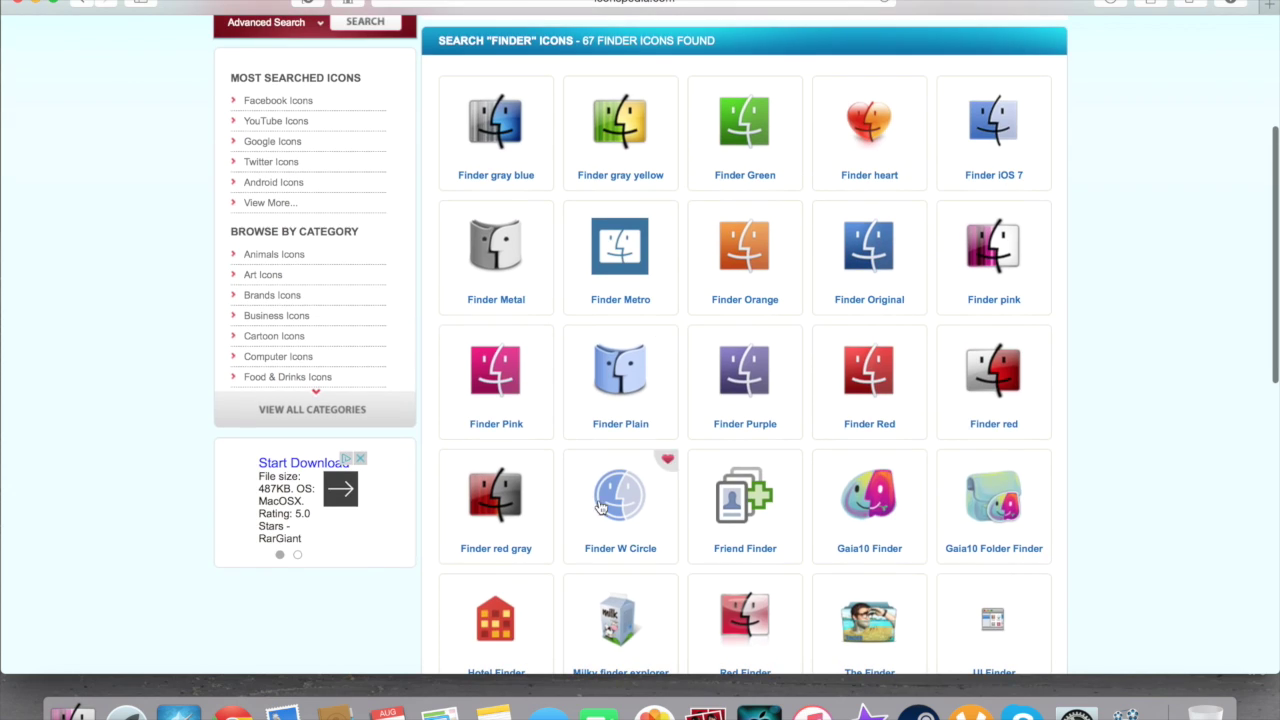
pyautogui.click(510, 486)
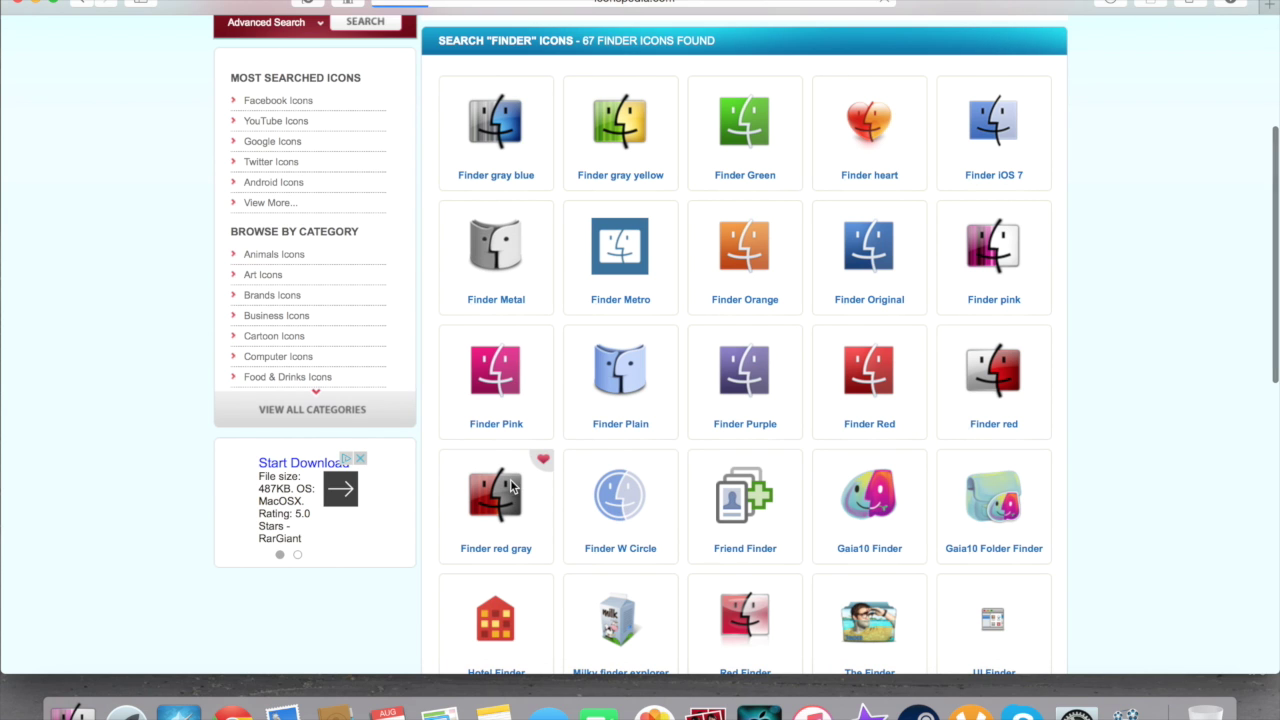
# - Download the 128x128 px PNG of the Finder red gray icon and close its preview
pyautogui.scroll(-5, 610, 514)
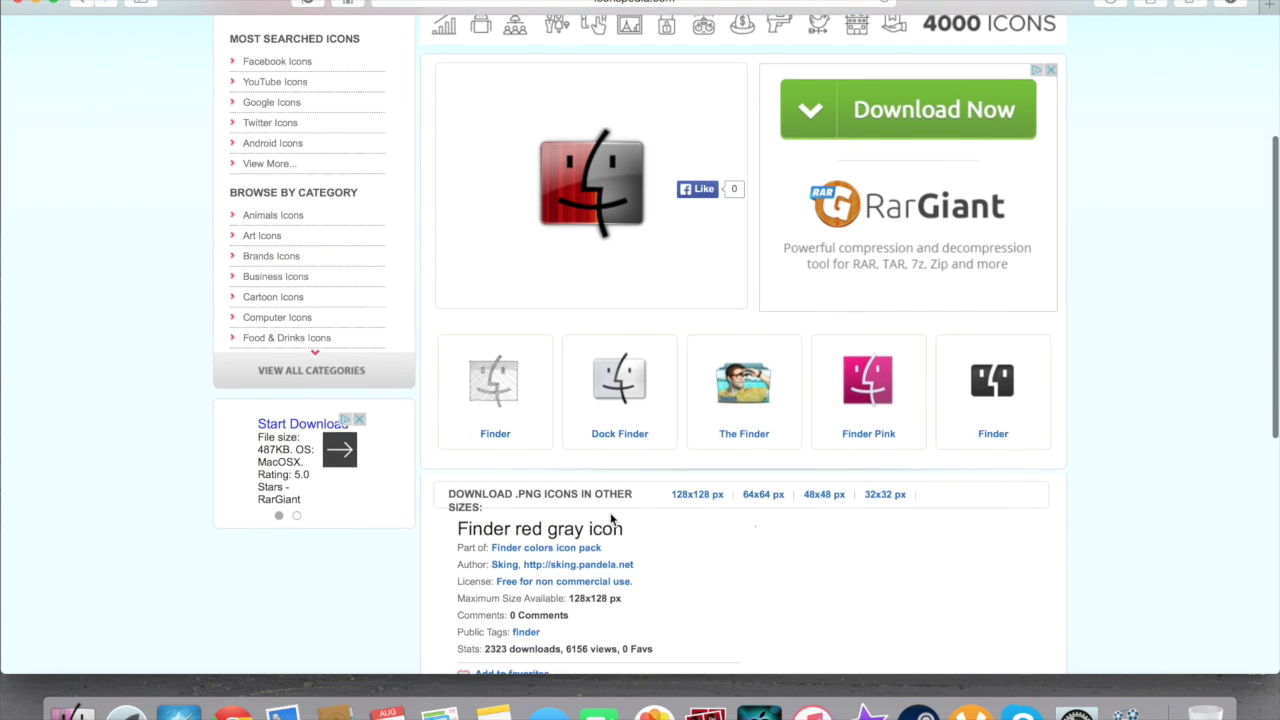
pyautogui.scroll(-2, 750, 512)
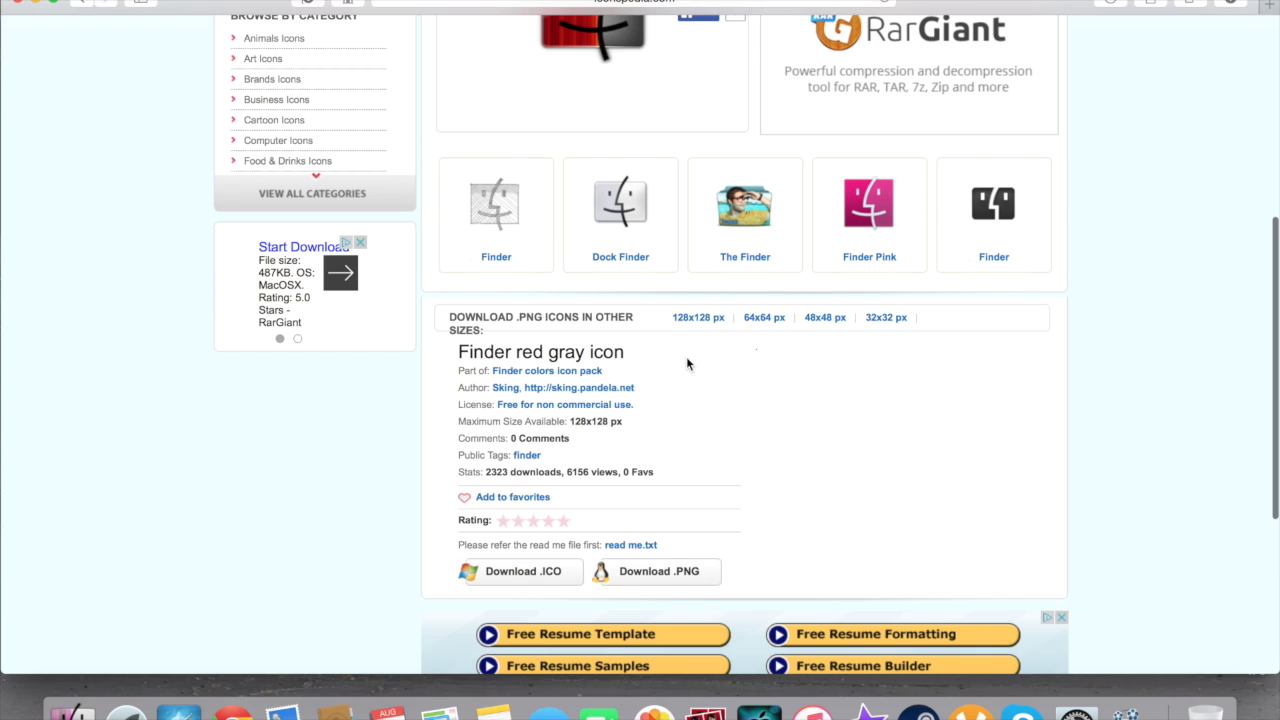
pyautogui.moveTo(765, 320)
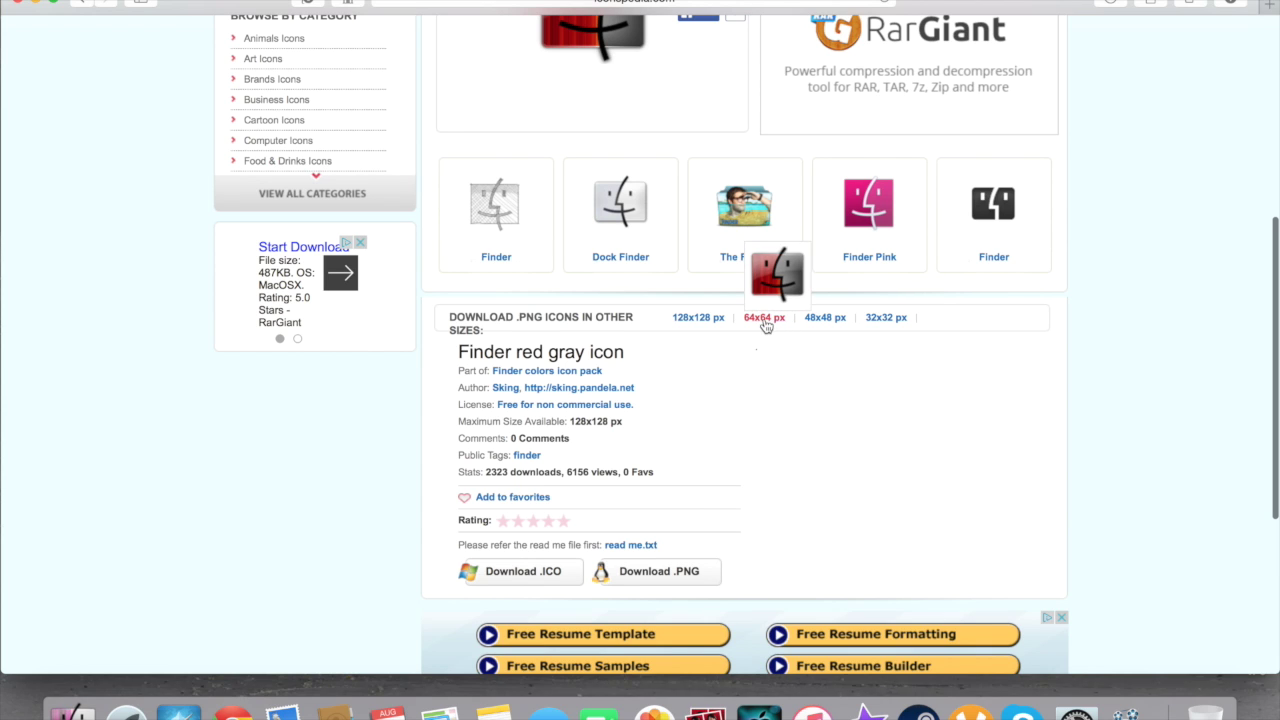
pyautogui.moveTo(681, 318)
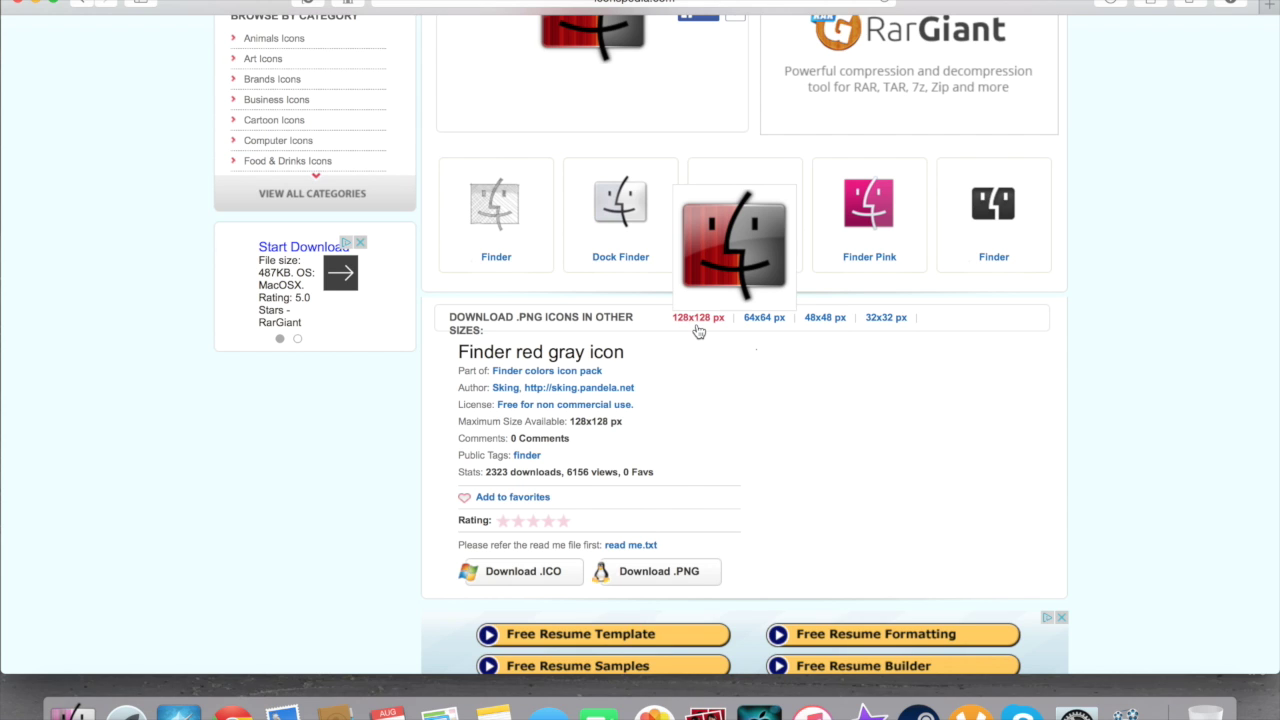
pyautogui.click(694, 318)
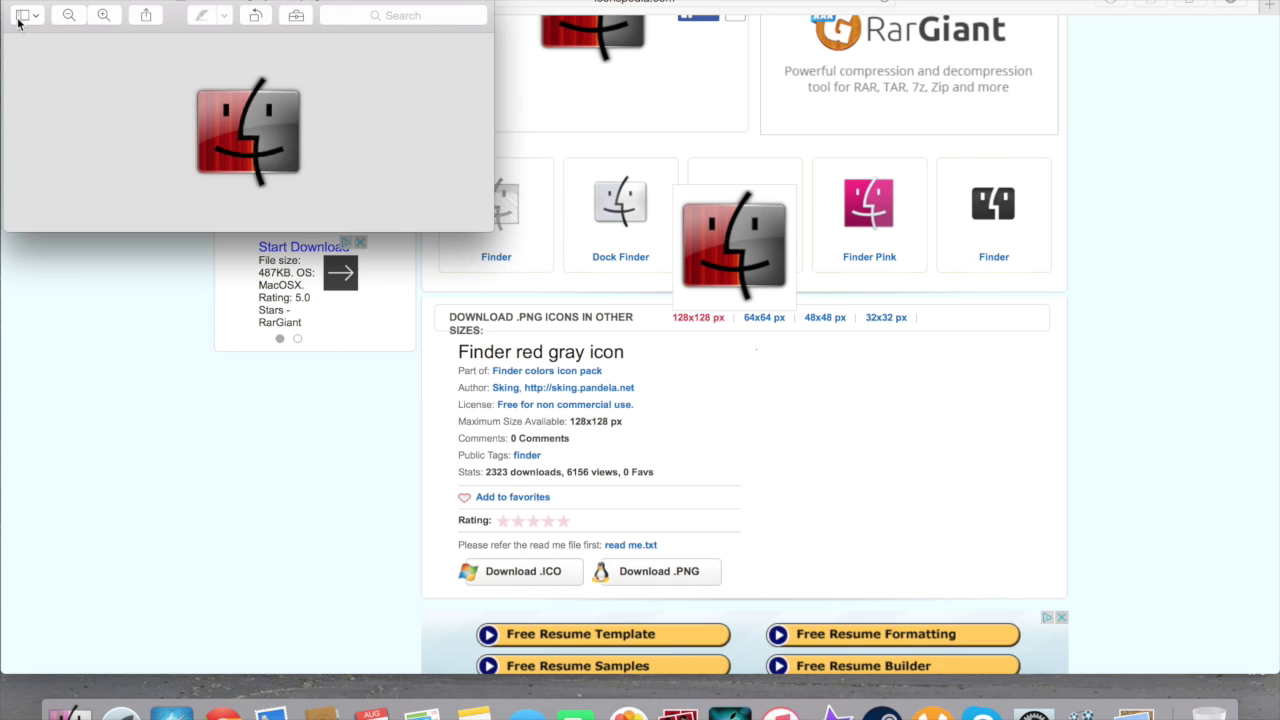
pyautogui.click(15, 6)
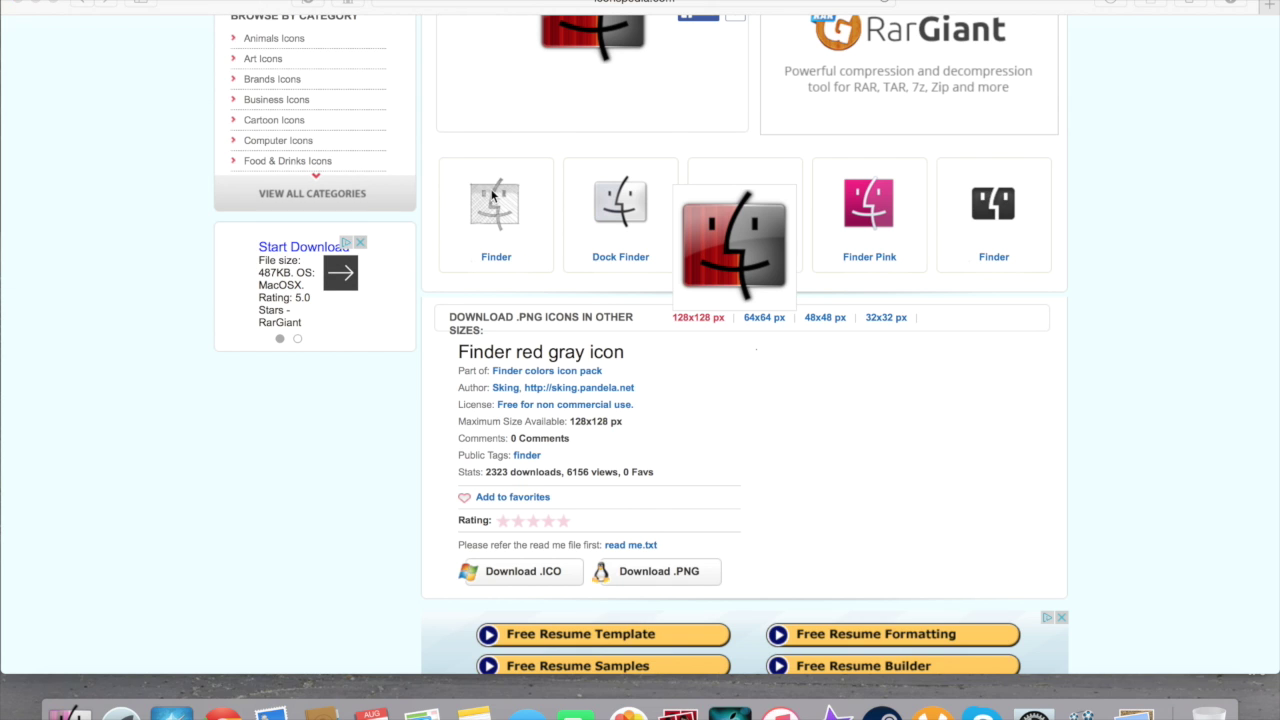
# - Download the 64x64 px PNG of the same icon and close the preview and browser windows
pyautogui.click(766, 318)
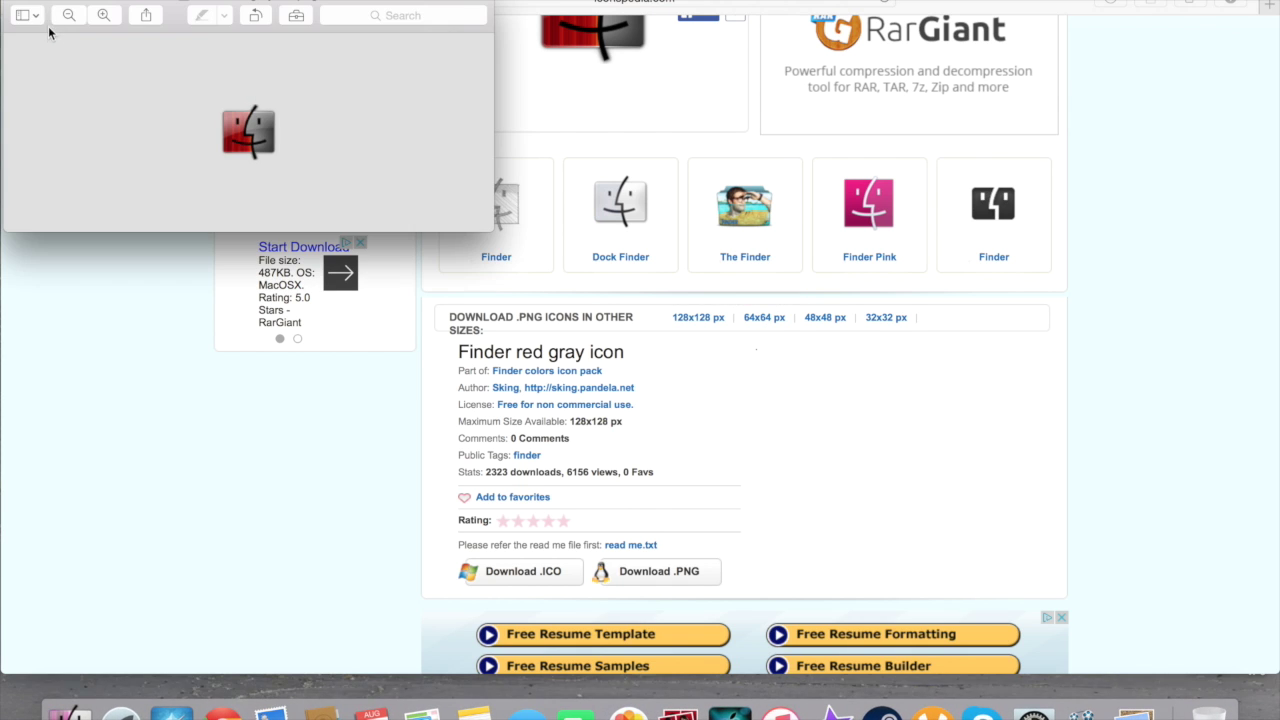
pyautogui.click(15, 5)
pyautogui.click(20, 5)
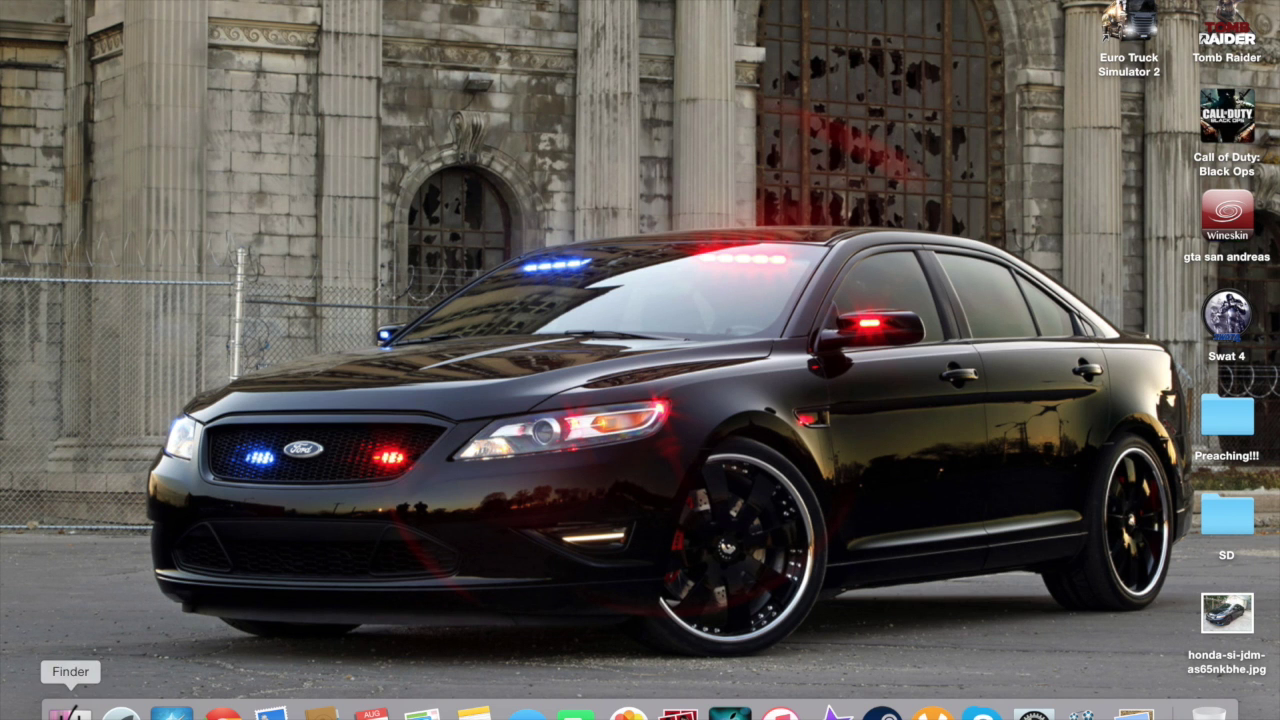
# - Move finder red gray_64.png and finder red gray_128.png from the Downloads folder to the middle of the desktop
pyautogui.click(74, 700)
pyautogui.click(364, 450)
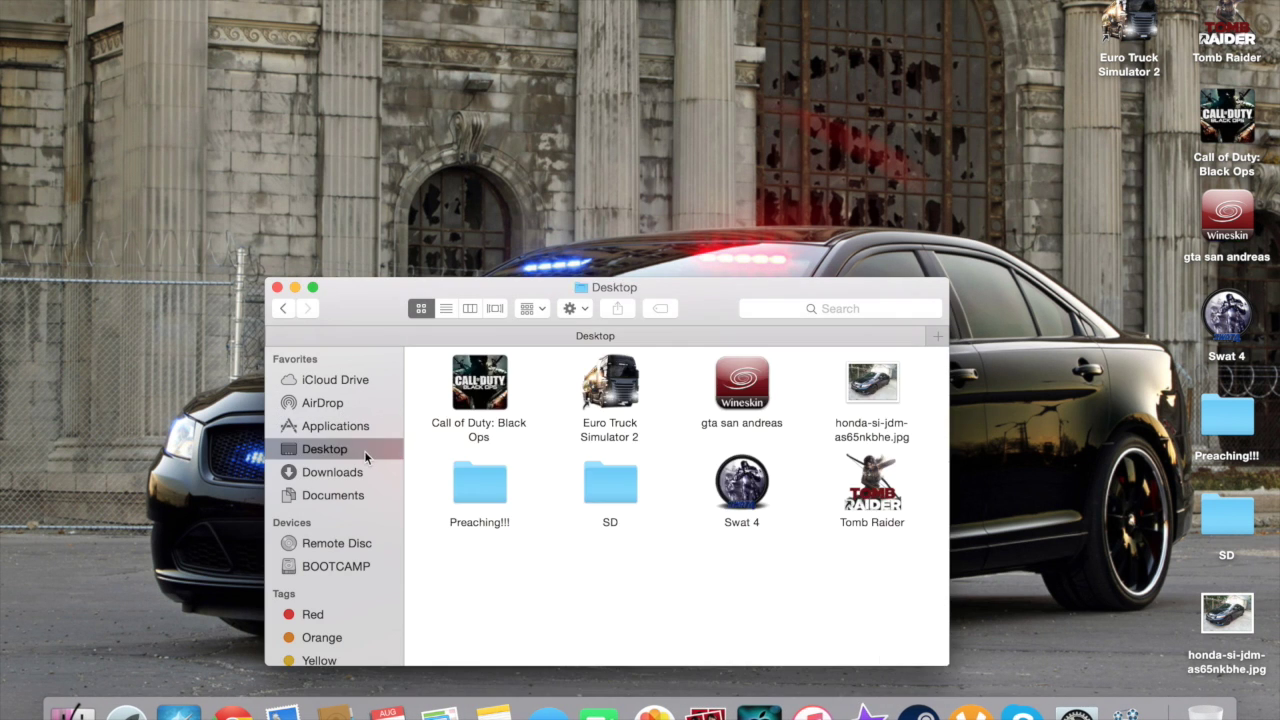
pyautogui.click(370, 473)
pyautogui.click(421, 381)
pyautogui.moveTo(421, 381); pyautogui.dragTo(706, 414)
pyautogui.moveTo(598, 395); pyautogui.dragTo(330, 100)
pyautogui.click(278, 288)
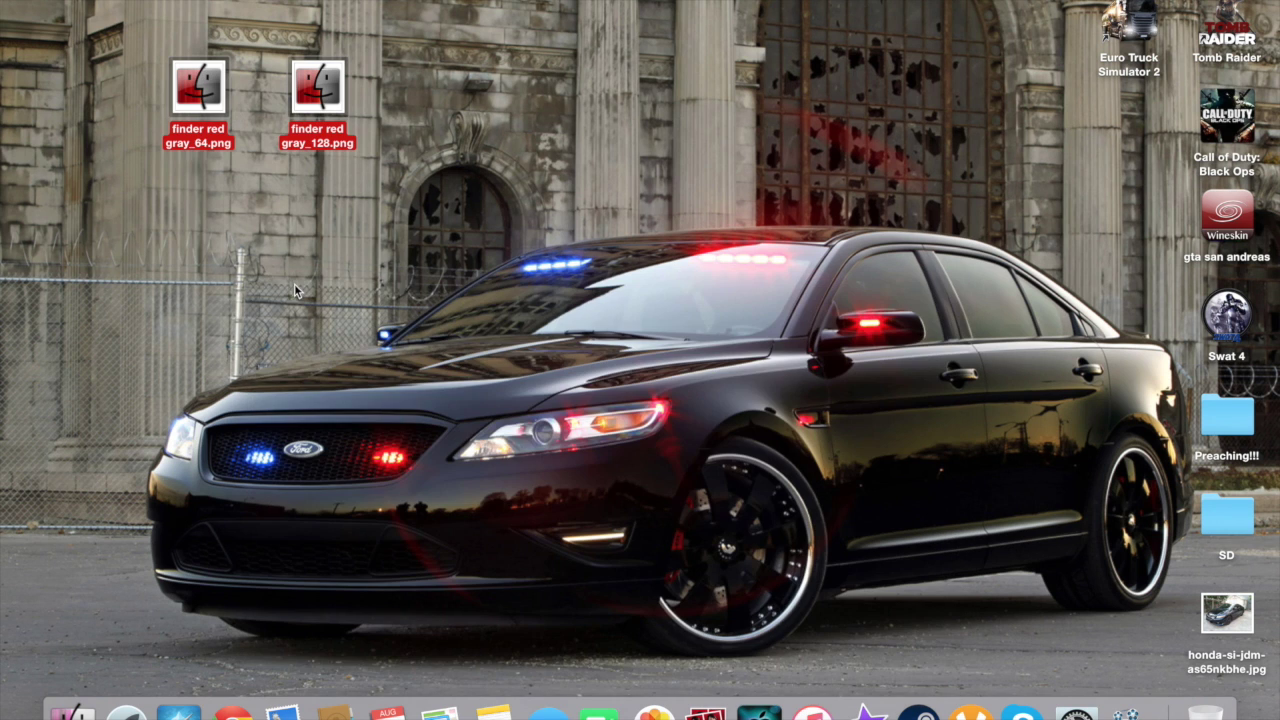
pyautogui.moveTo(196, 86); pyautogui.dragTo(553, 284)
pyautogui.click(589, 352)
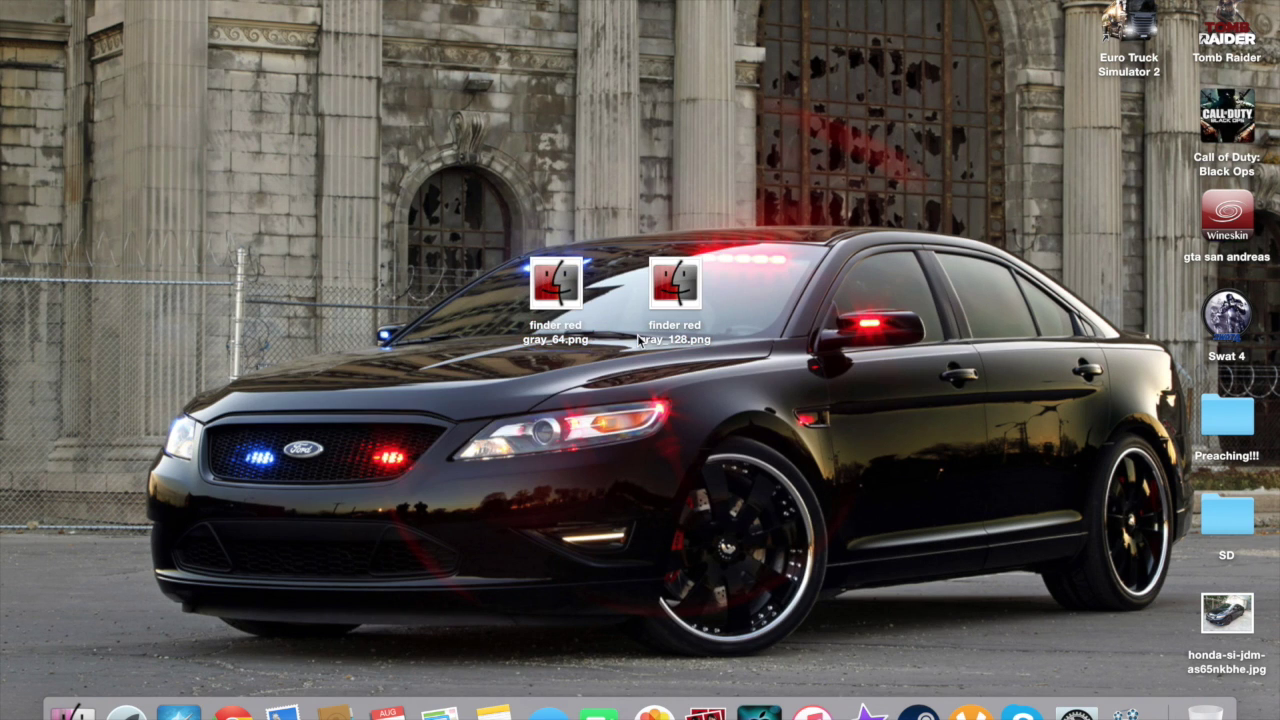
# - Rename finder red gray_64.png on the desktop as finder.png
pyautogui.click(588, 338)
pyautogui.click(568, 337)
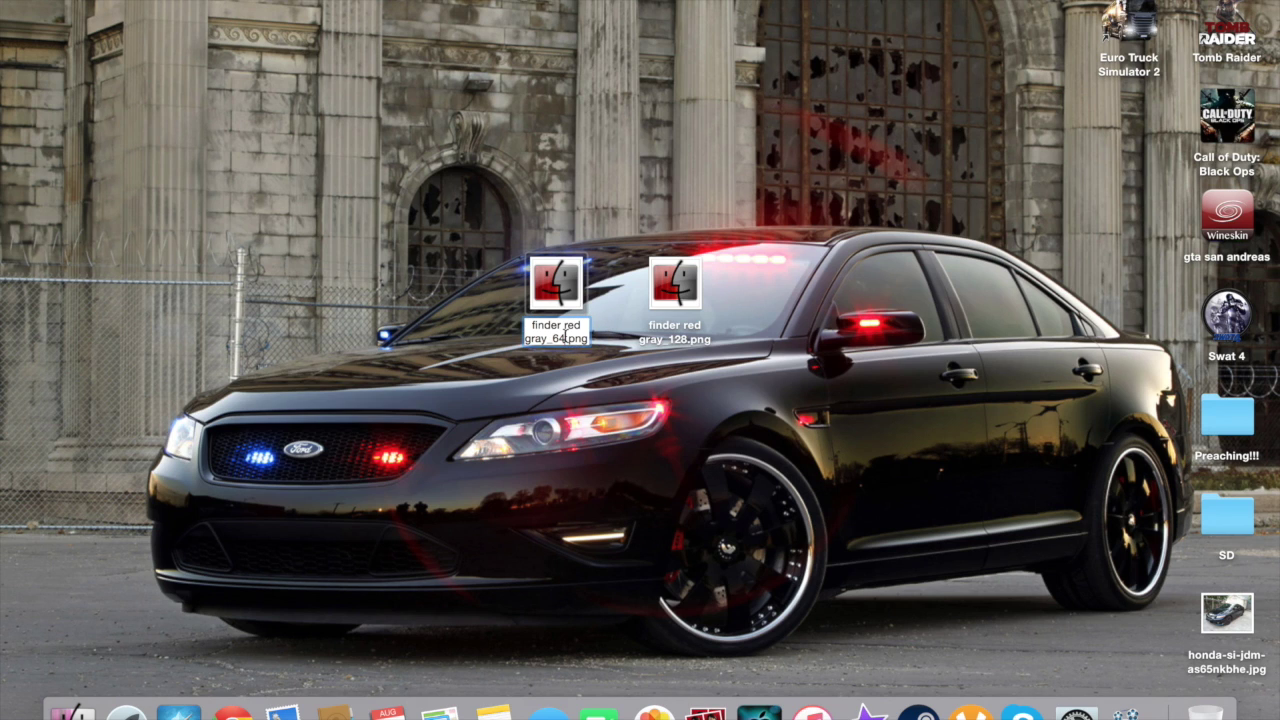
pyautogui.press('BackSpace')
pyautogui.press('BackSpace')
pyautogui.press('BackSpace')
pyautogui.press('BackSpace')
pyautogui.press('BackSpace')
pyautogui.press('BackSpace')
pyautogui.press('BackSpace')
pyautogui.press('BackSpace')
pyautogui.press('BackSpace')
pyautogui.press('BackSpace')
pyautogui.press('BackSpace')
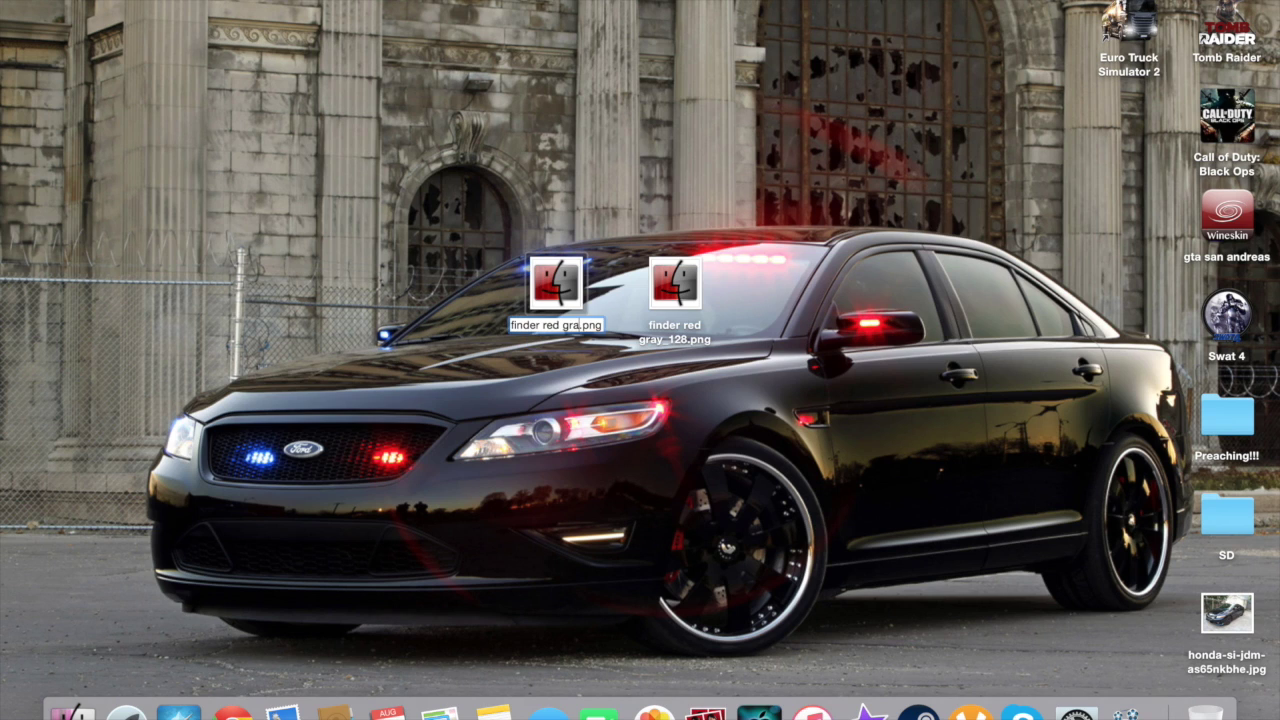
pyautogui.press('BackSpace')
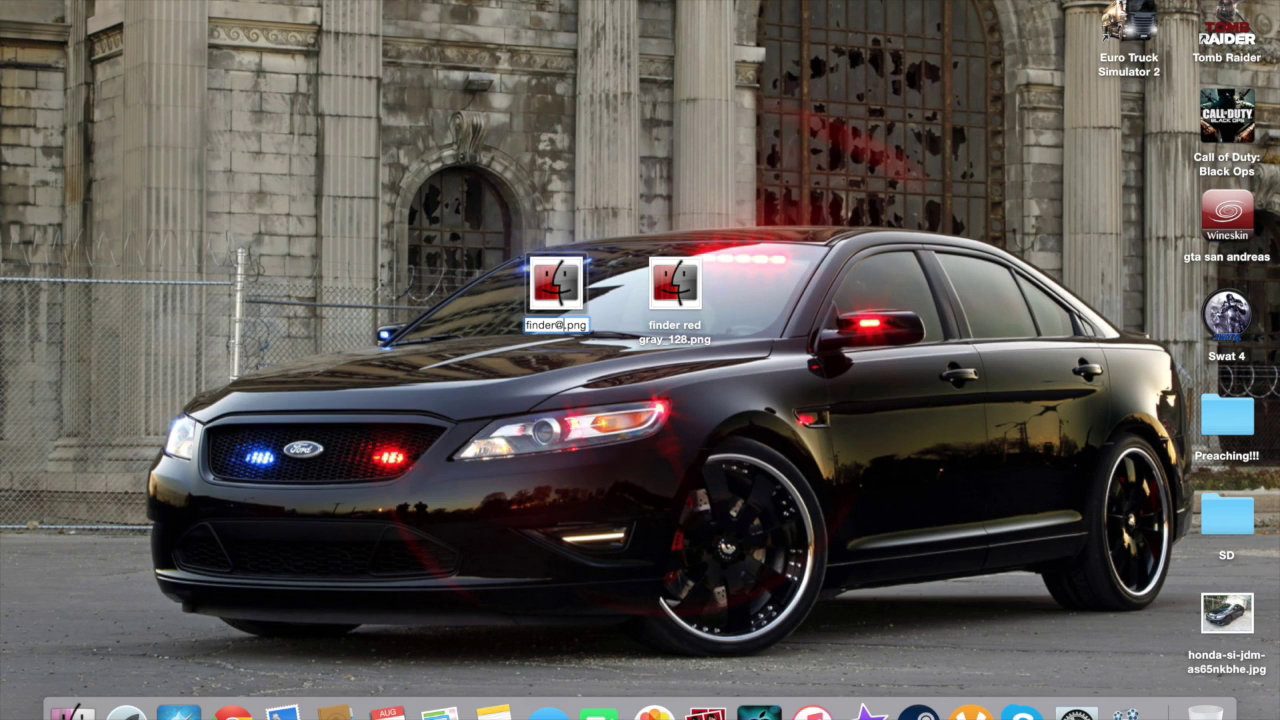
pyautogui.press('Return')
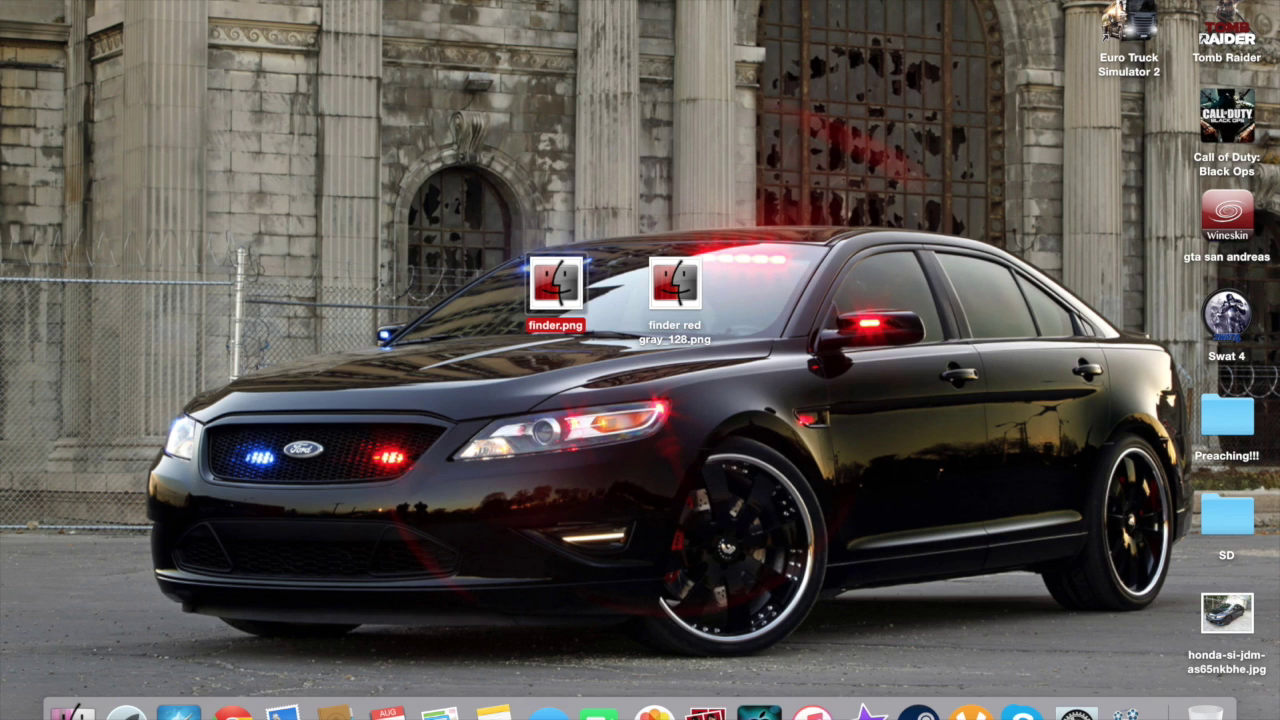
pyautogui.click(680, 336)
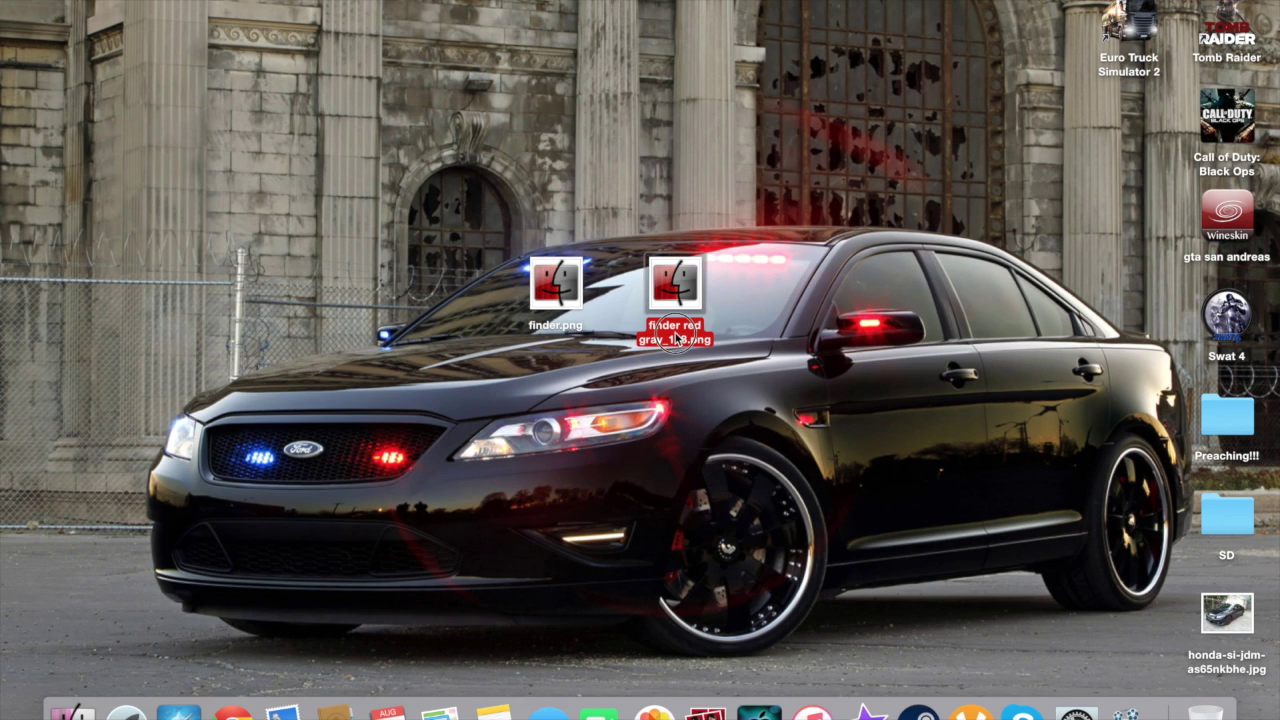
pyautogui.click(676, 340)
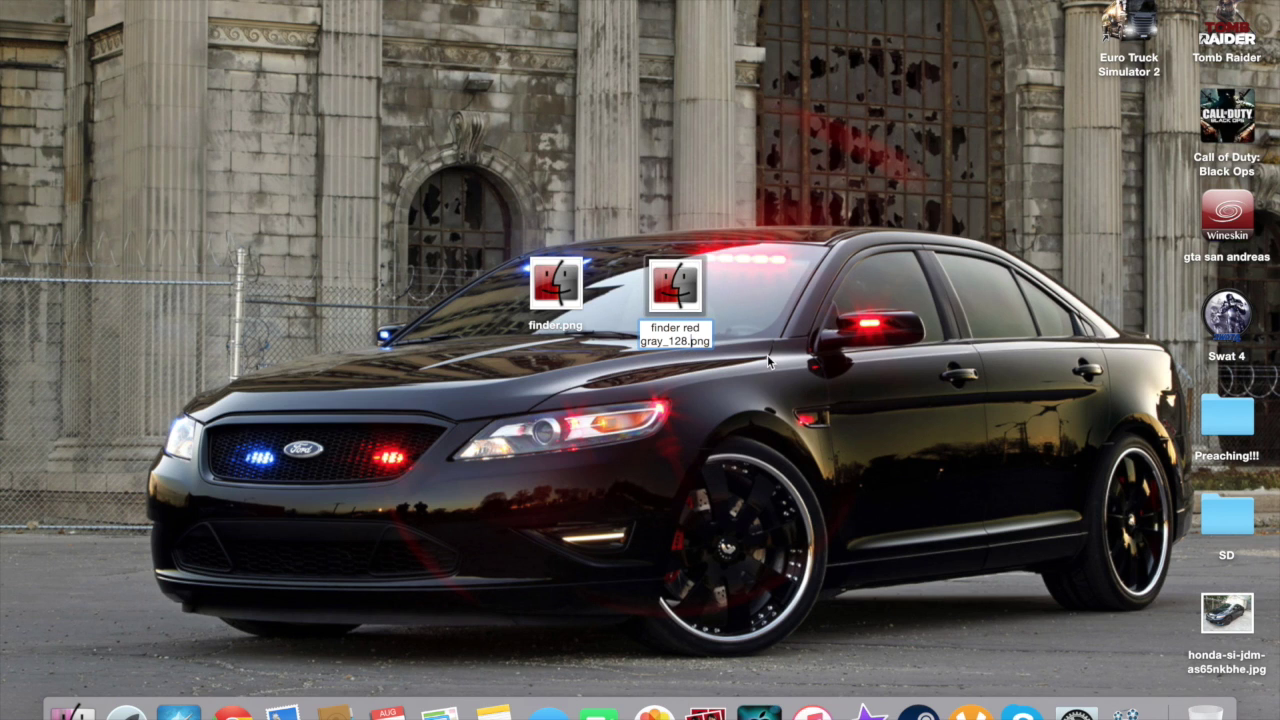
pyautogui.press('BackSpace')
pyautogui.press('BackSpace')
pyautogui.press('BackSpace')
pyautogui.press('BackSpace')
pyautogui.press('BackSpace')
pyautogui.press('BackSpace')
pyautogui.press('BackSpace')
pyautogui.press('BackSpace')
pyautogui.press('BackSpace')
pyautogui.press('BackSpace')
pyautogui.press('BackSpace')
pyautogui.press('BackSpace')
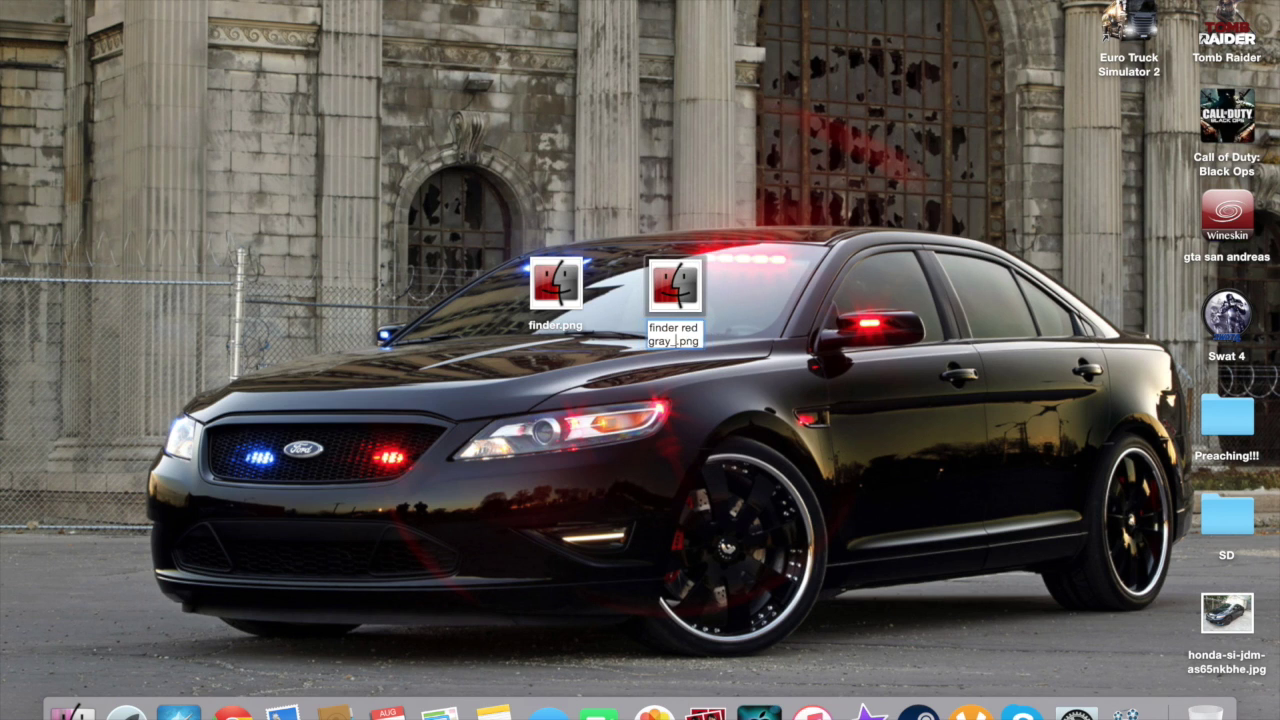
pyautogui.press('BackSpace')
pyautogui.write('@')
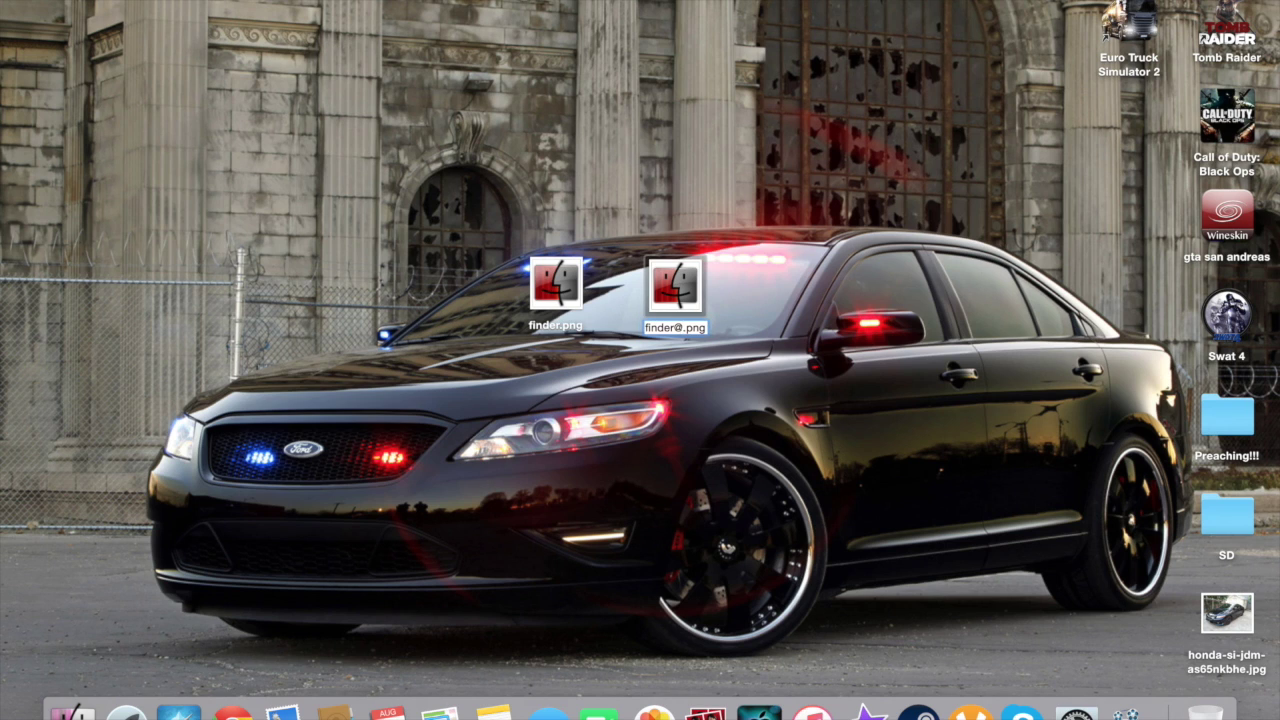
pyautogui.write('2x')
pyautogui.press('Return')
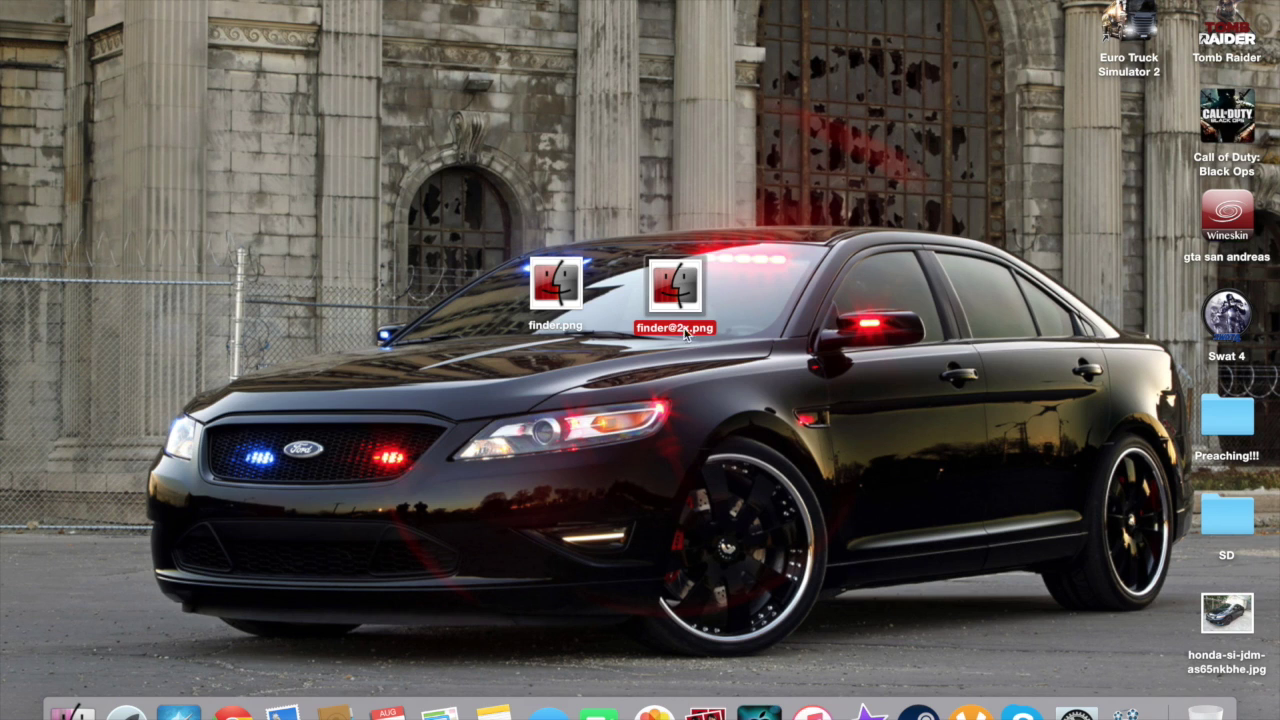
pyautogui.click(621, 327)
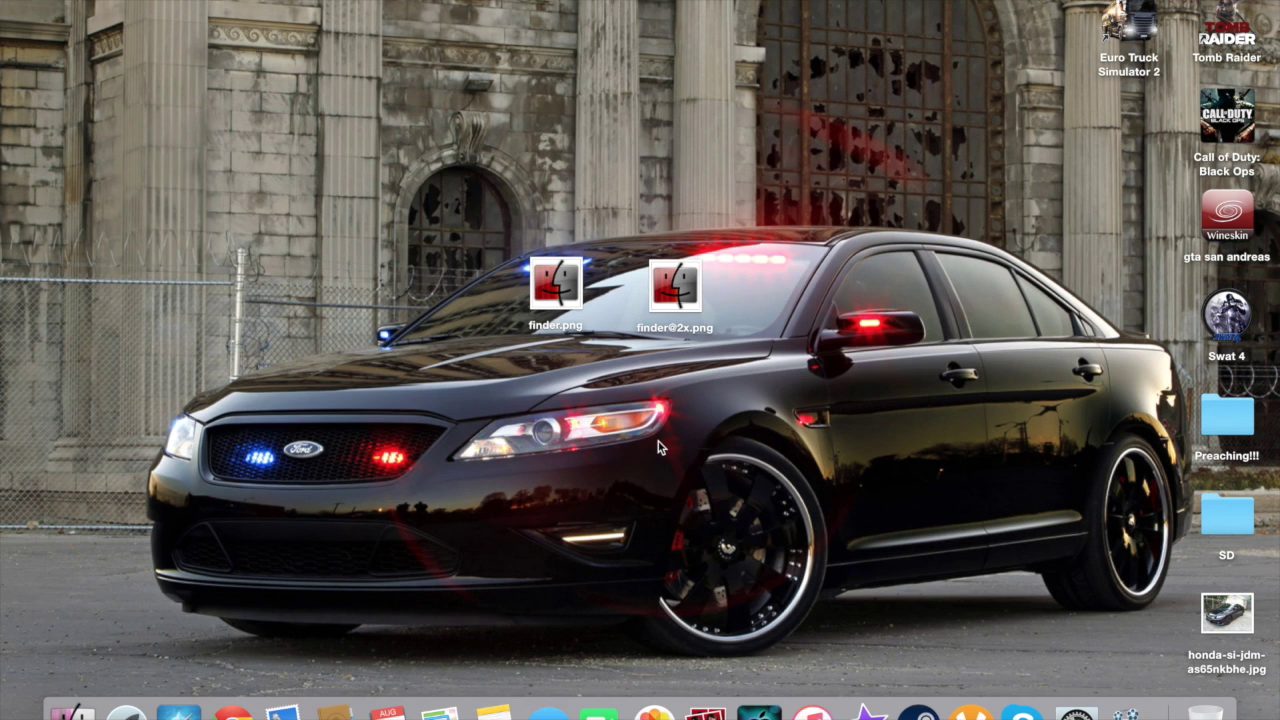
pyautogui.click(400, 228)
pyautogui.moveTo(400, 228); pyautogui.dragTo(920, 480)
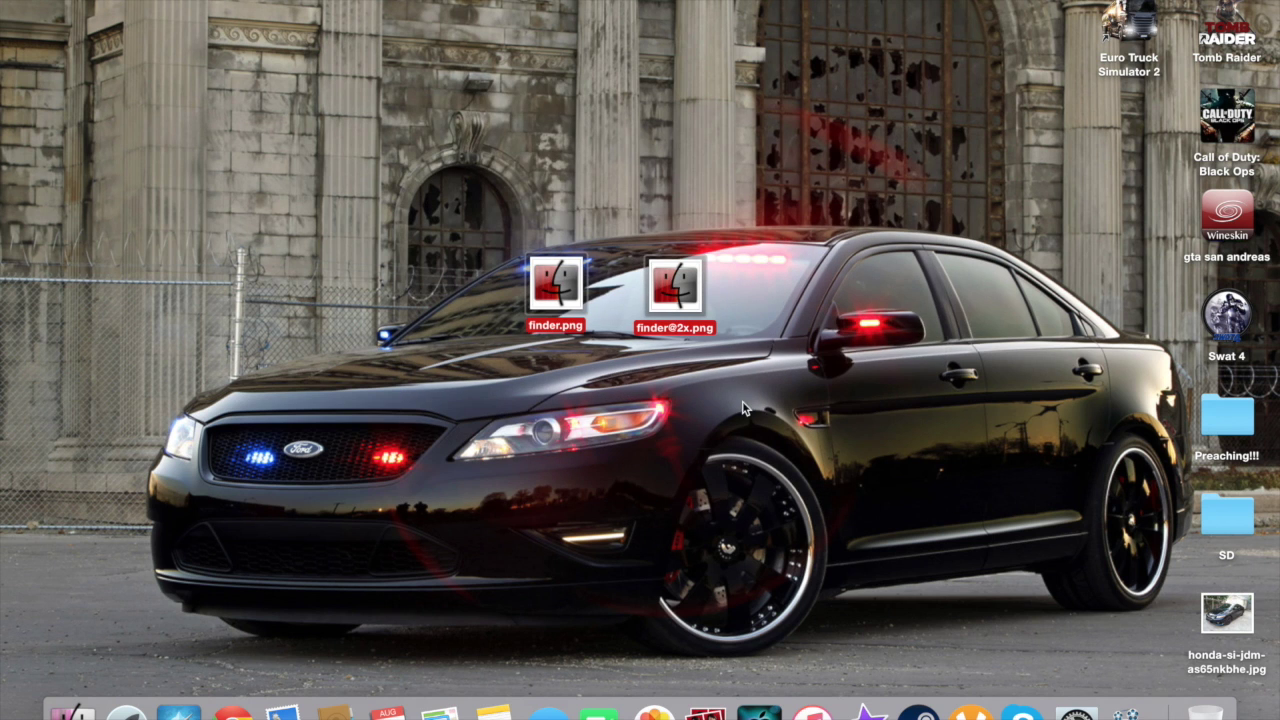
pyautogui.click(70, 712)
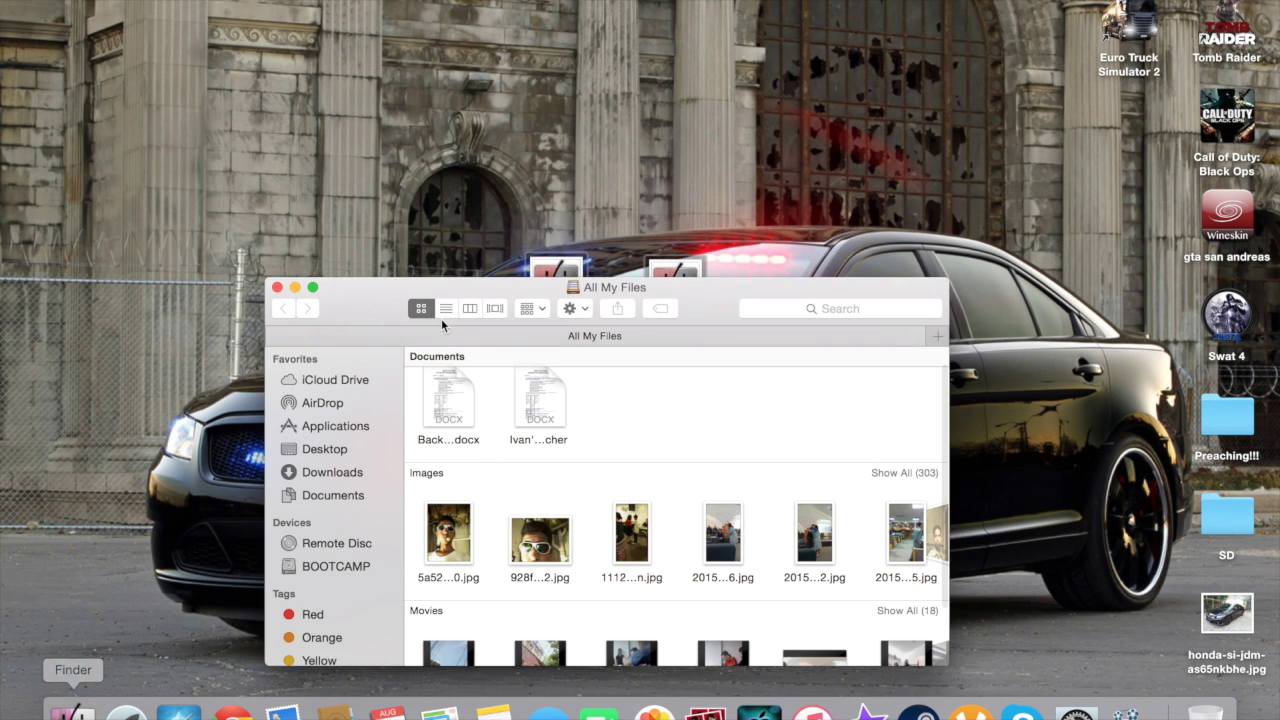
pyautogui.click(325, 449)
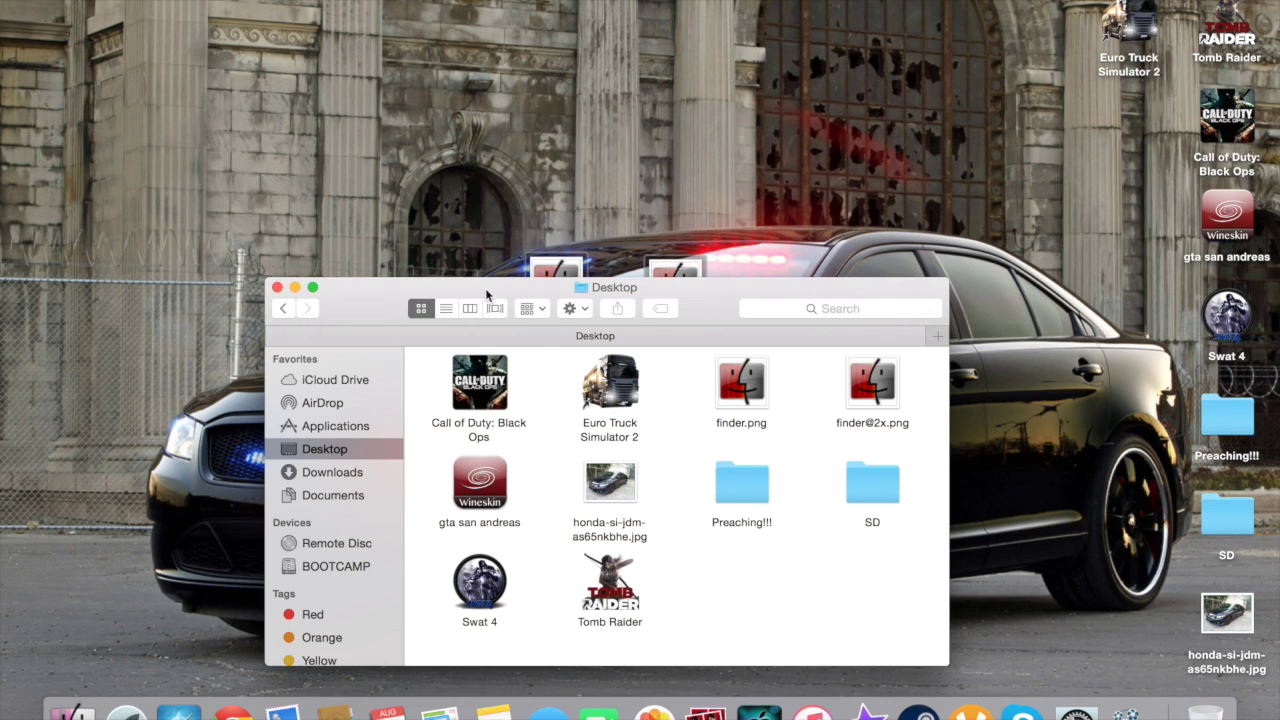
# - Go to the /system folder, open its Library folder and enlarge the window to show more of its contents
pyautogui.press('super+shift+g')
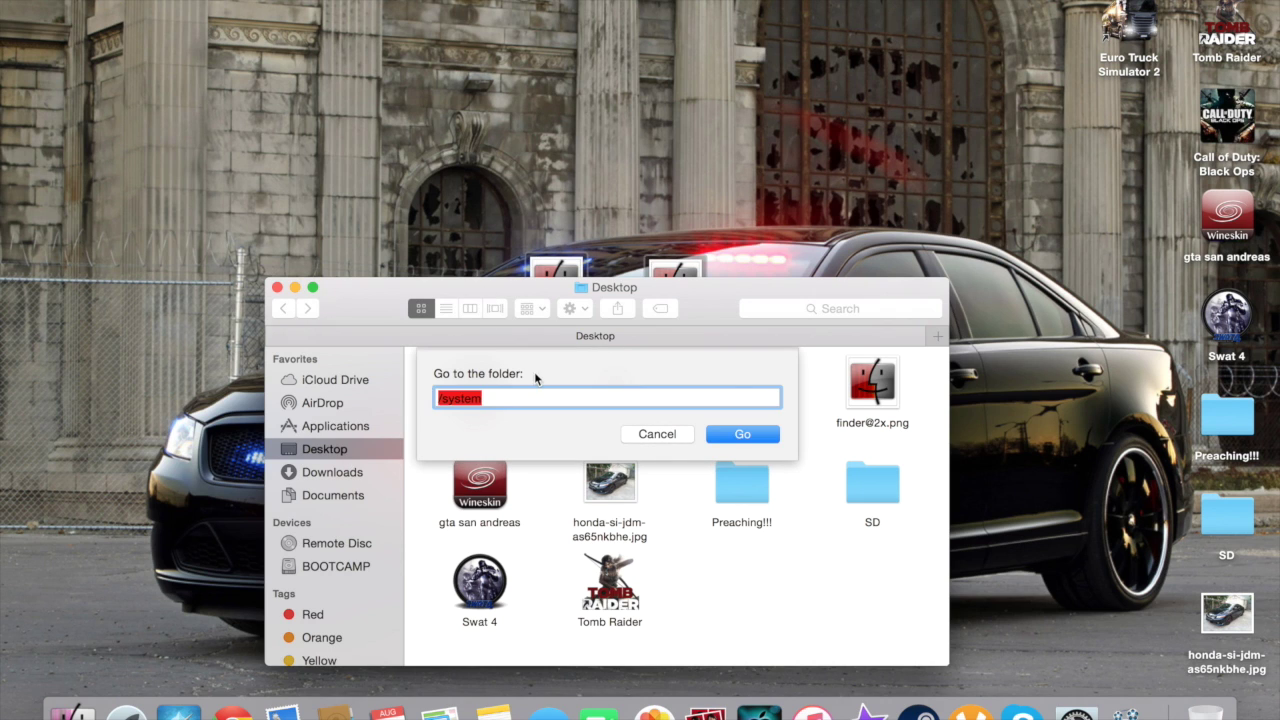
pyautogui.click(742, 434)
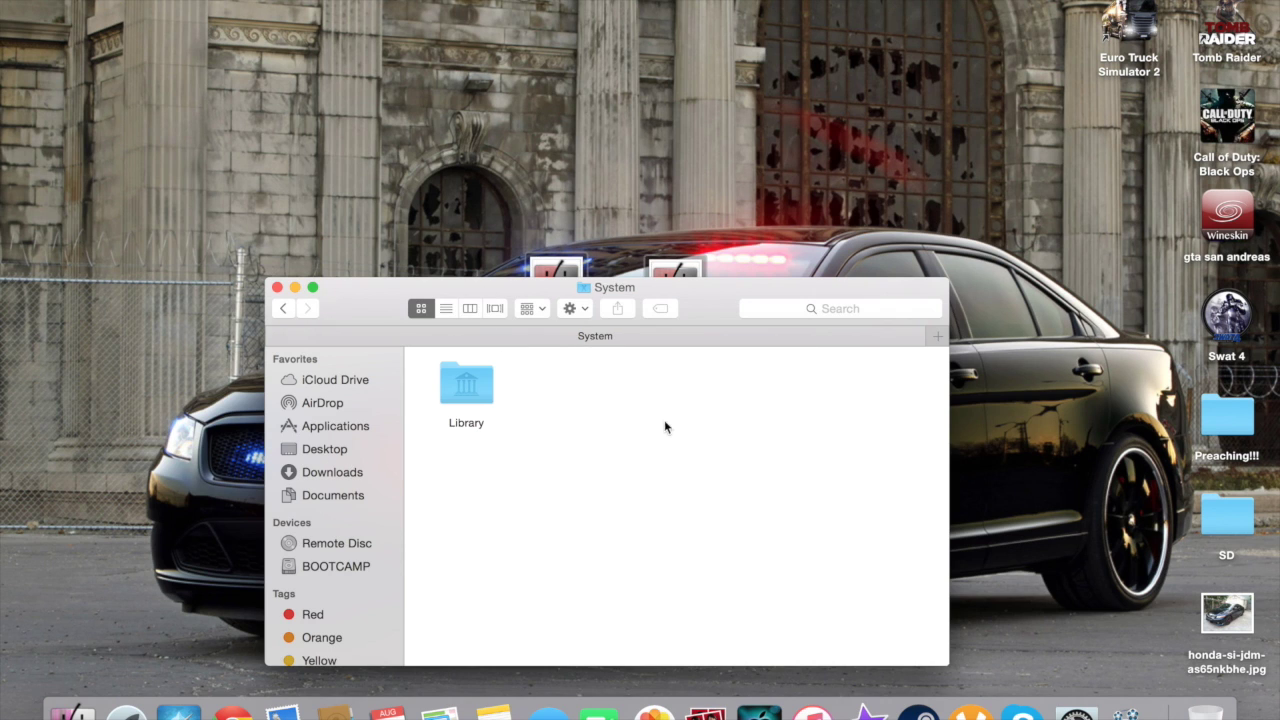
pyautogui.doubleClick(486, 394)
pyautogui.moveTo(549, 282); pyautogui.dragTo(533, 171)
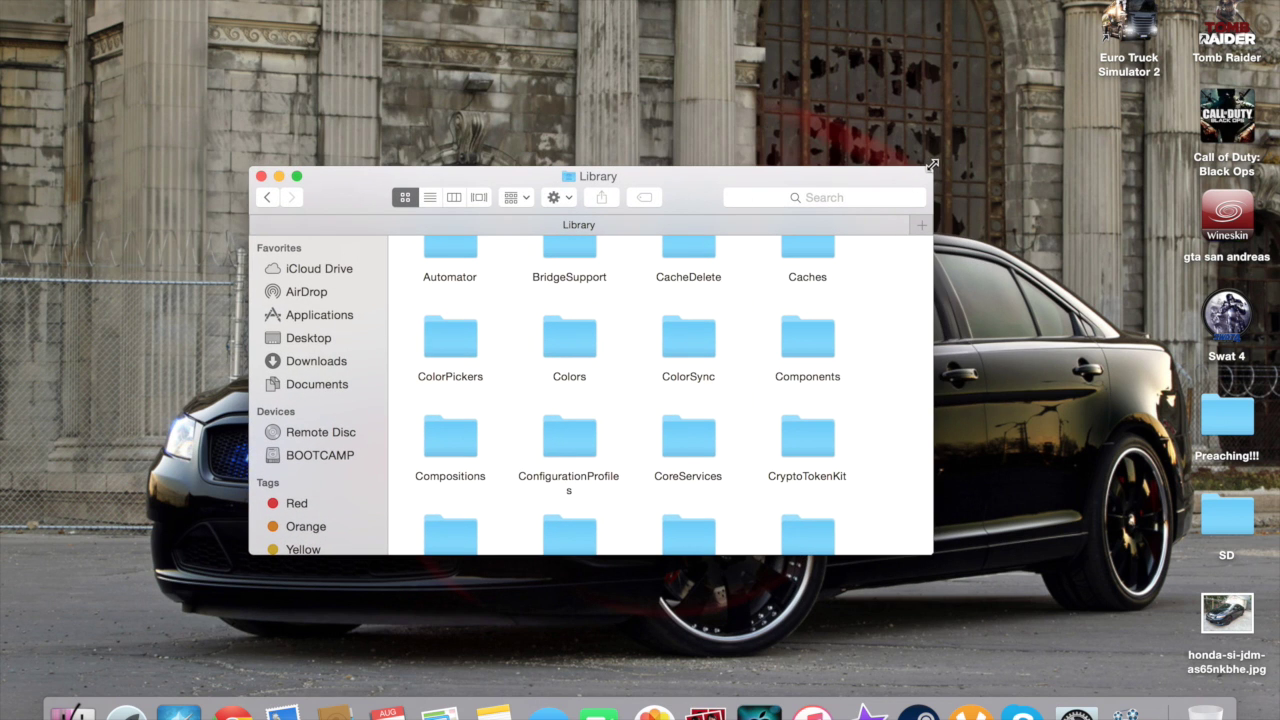
pyautogui.moveTo(931, 170); pyautogui.dragTo(955, 15)
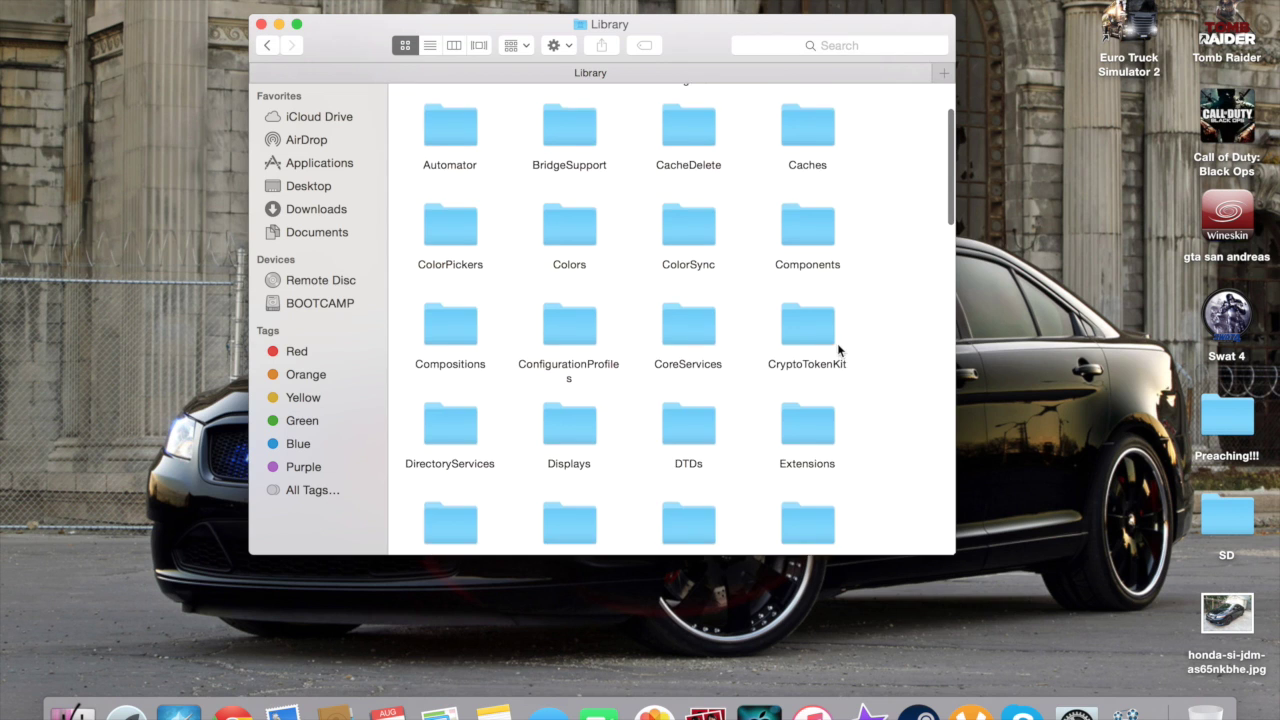
# - Find the CoreServices folder in the System Library and open it
pyautogui.scroll(-1, 837, 345)
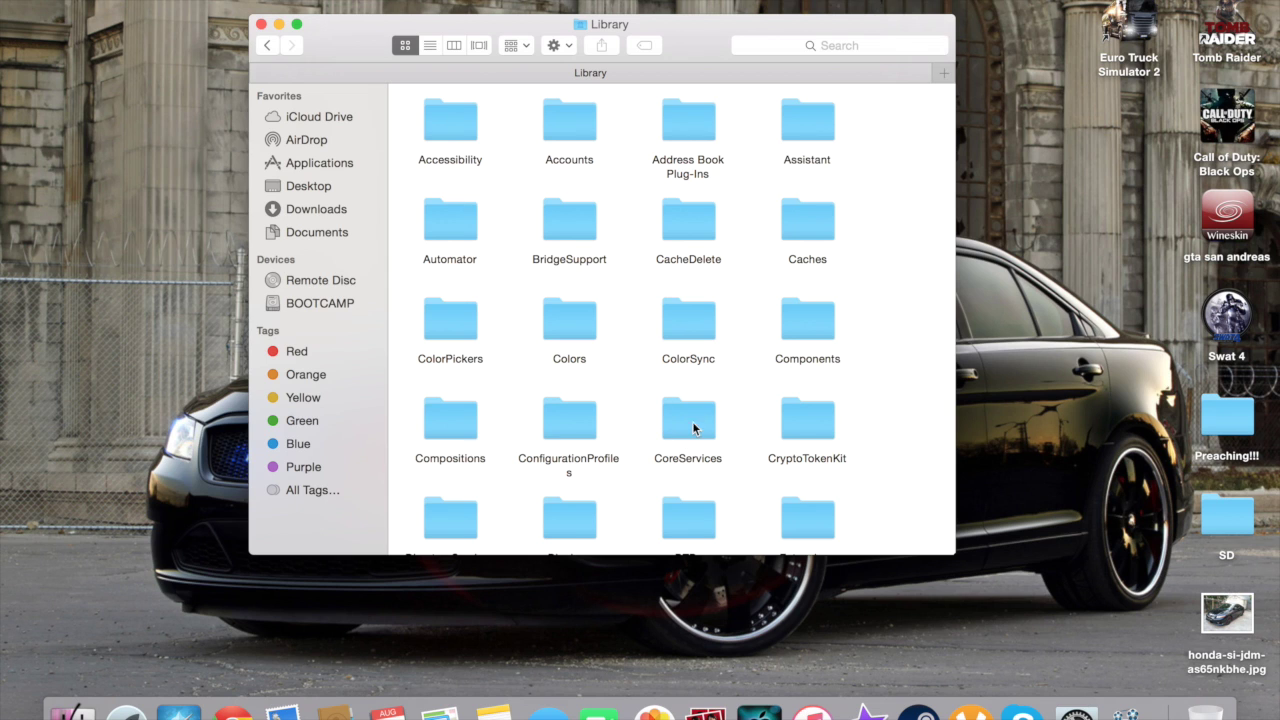
pyautogui.scroll(-5, 693, 430)
pyautogui.scroll(5, 693, 430)
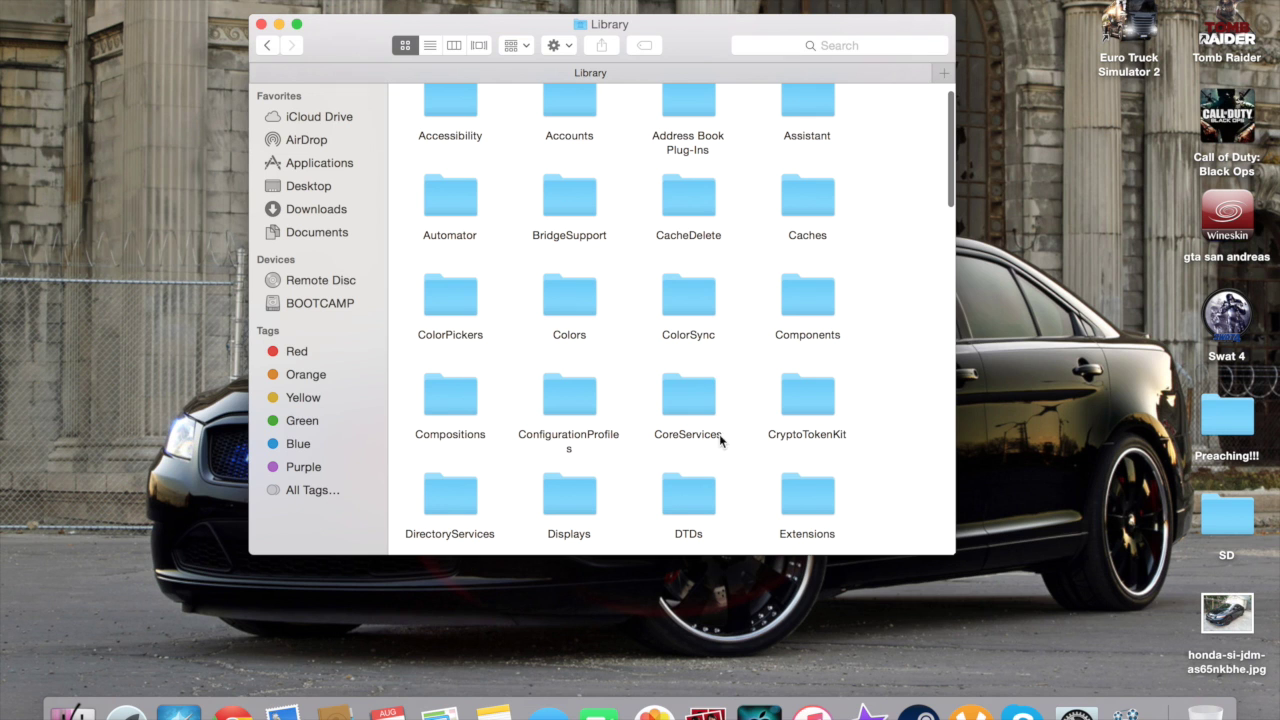
pyautogui.doubleClick(689, 396)
# - Show the package contents of Dock in CoreServices and open the Resources folder inside Contents
pyautogui.scroll(10, 598, 281)
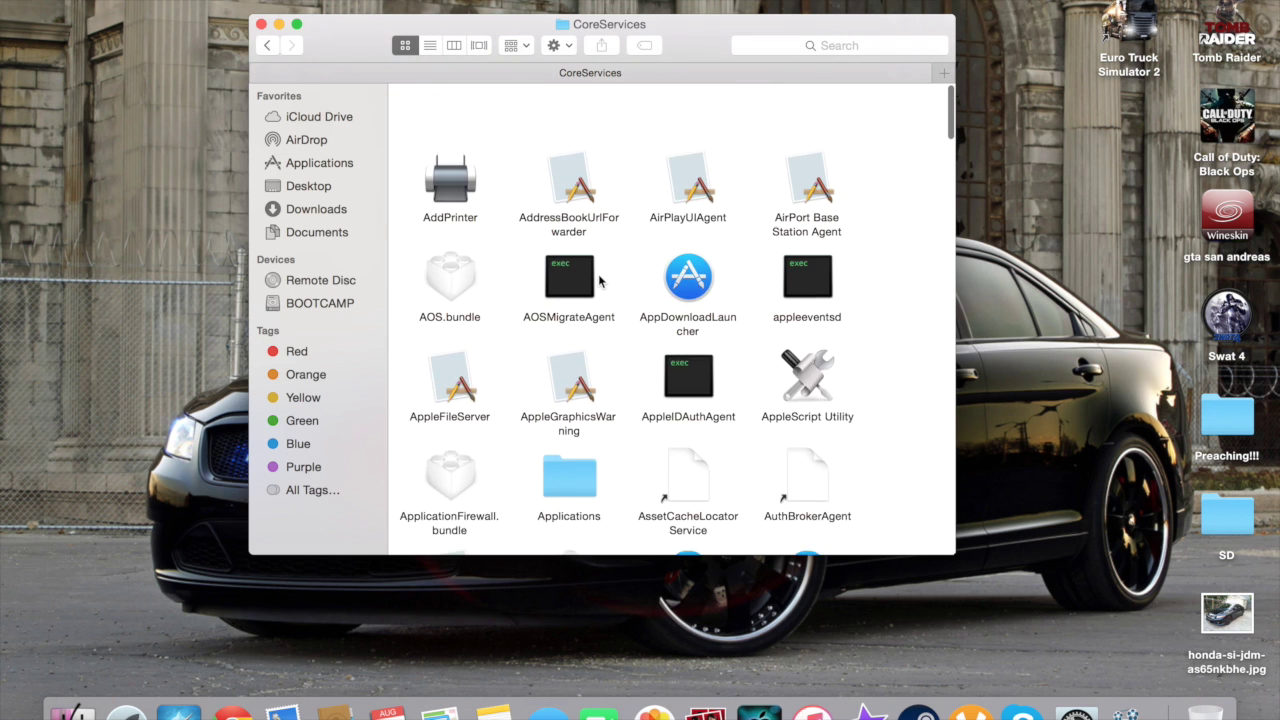
pyautogui.scroll(-2, 600, 281)
pyautogui.scroll(-2, 627, 445)
pyautogui.scroll(-8, 627, 445)
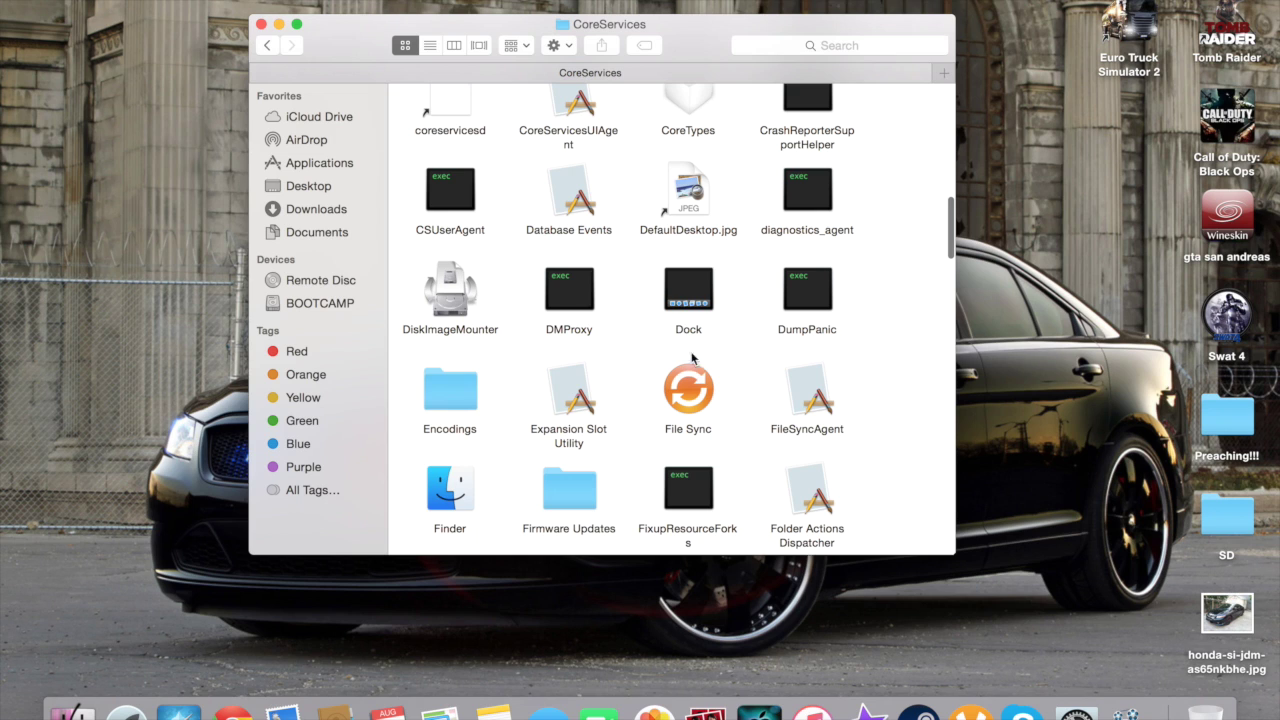
pyautogui.rightClick(697, 295)
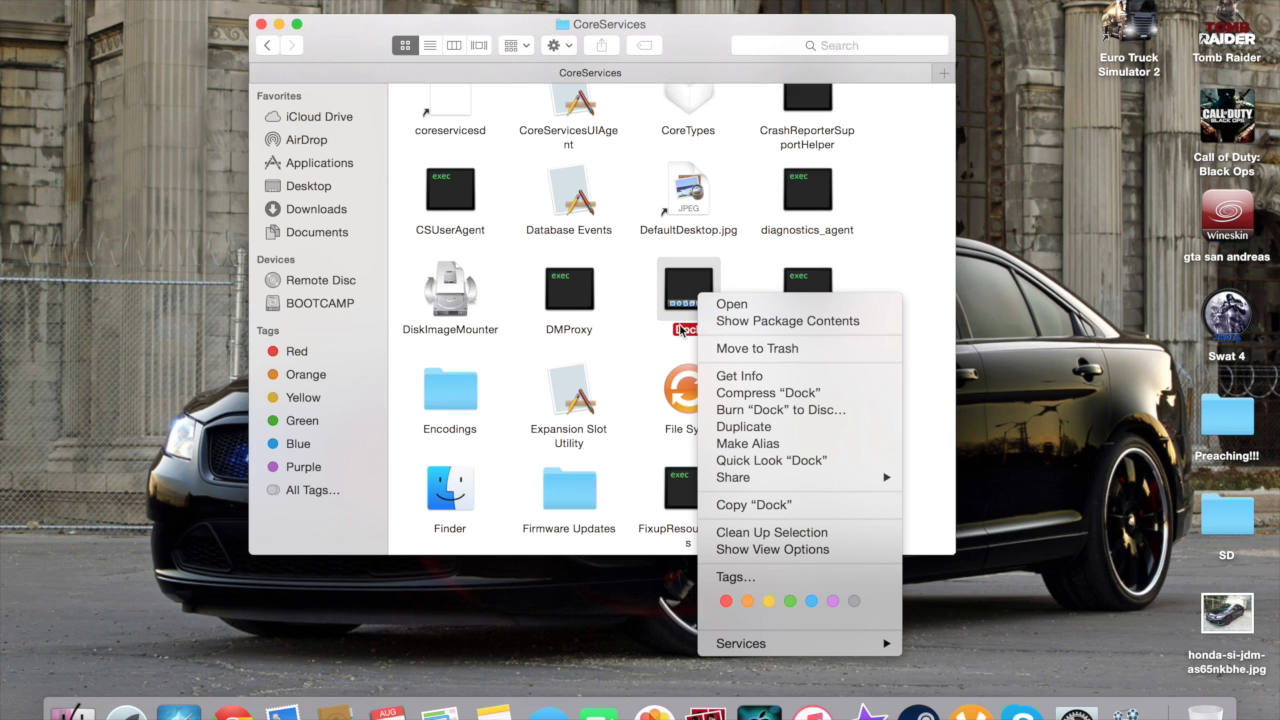
pyautogui.click(779, 323)
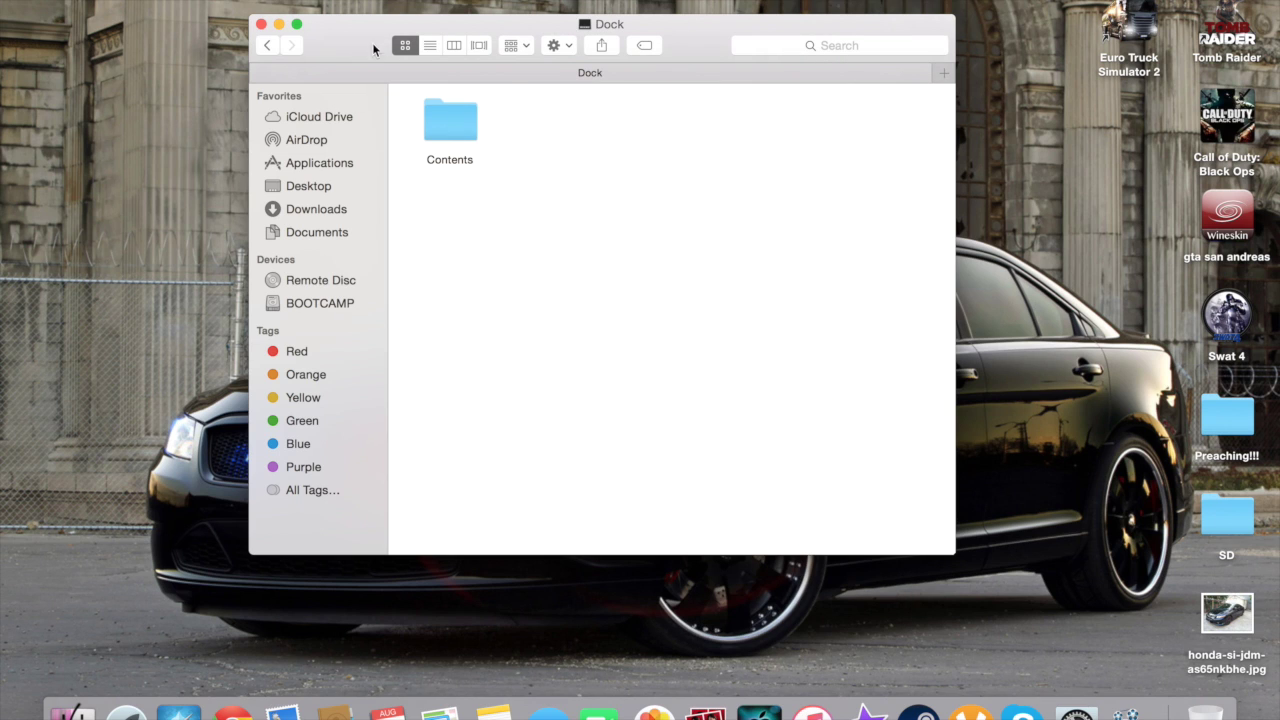
pyautogui.doubleClick(447, 122)
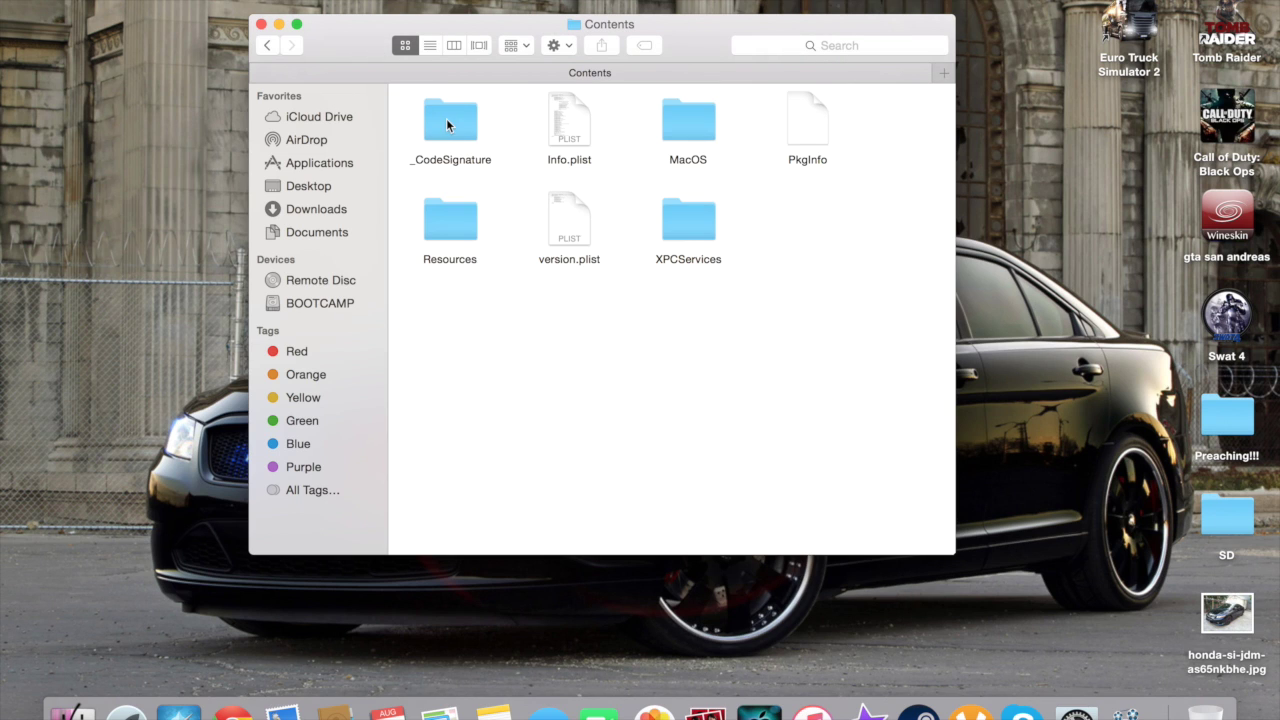
pyautogui.doubleClick(440, 231)
pyautogui.scroll(-10, 620, 300)
pyautogui.scroll(15, 620, 300)
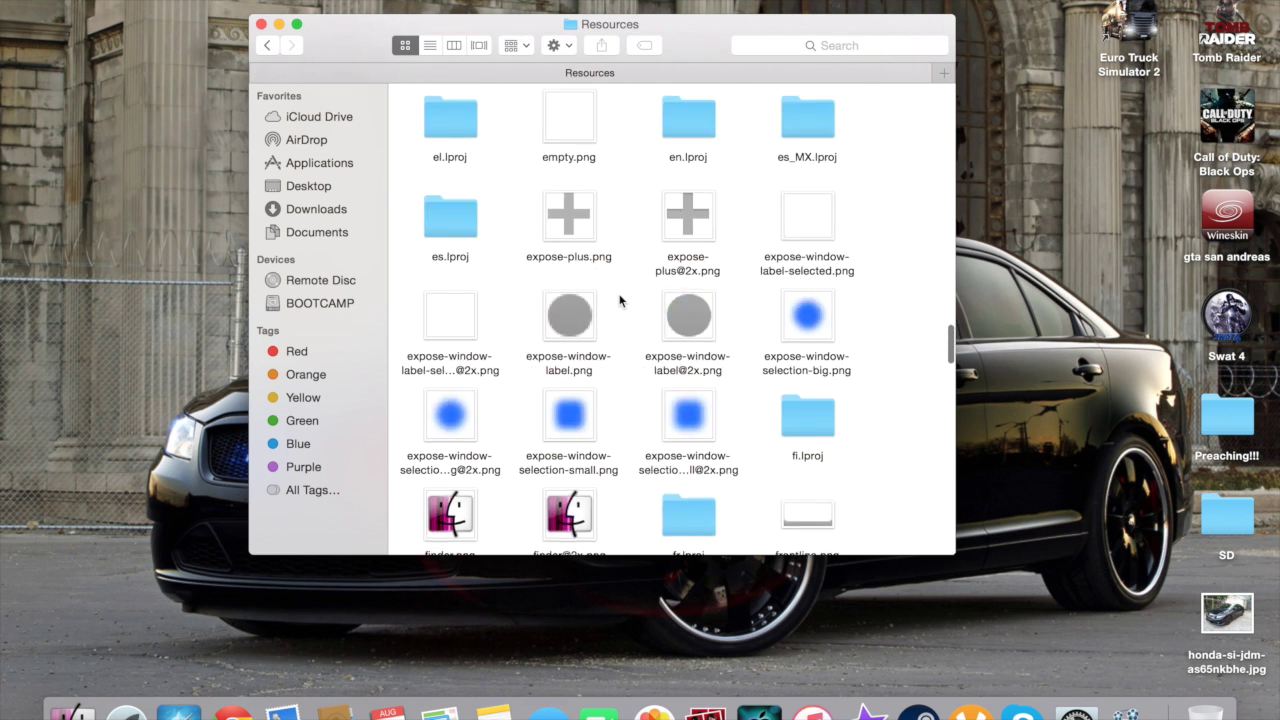
pyautogui.scroll(3, 619, 297)
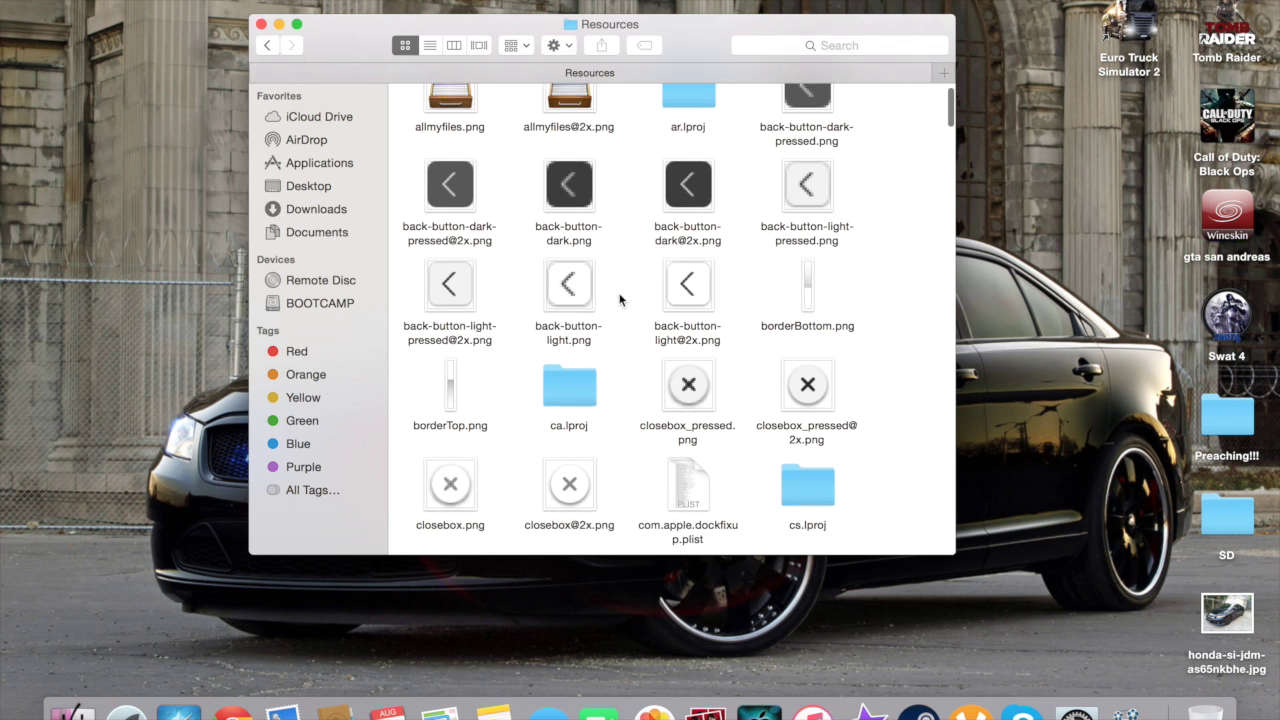
pyautogui.scroll(-15, 604, 390)
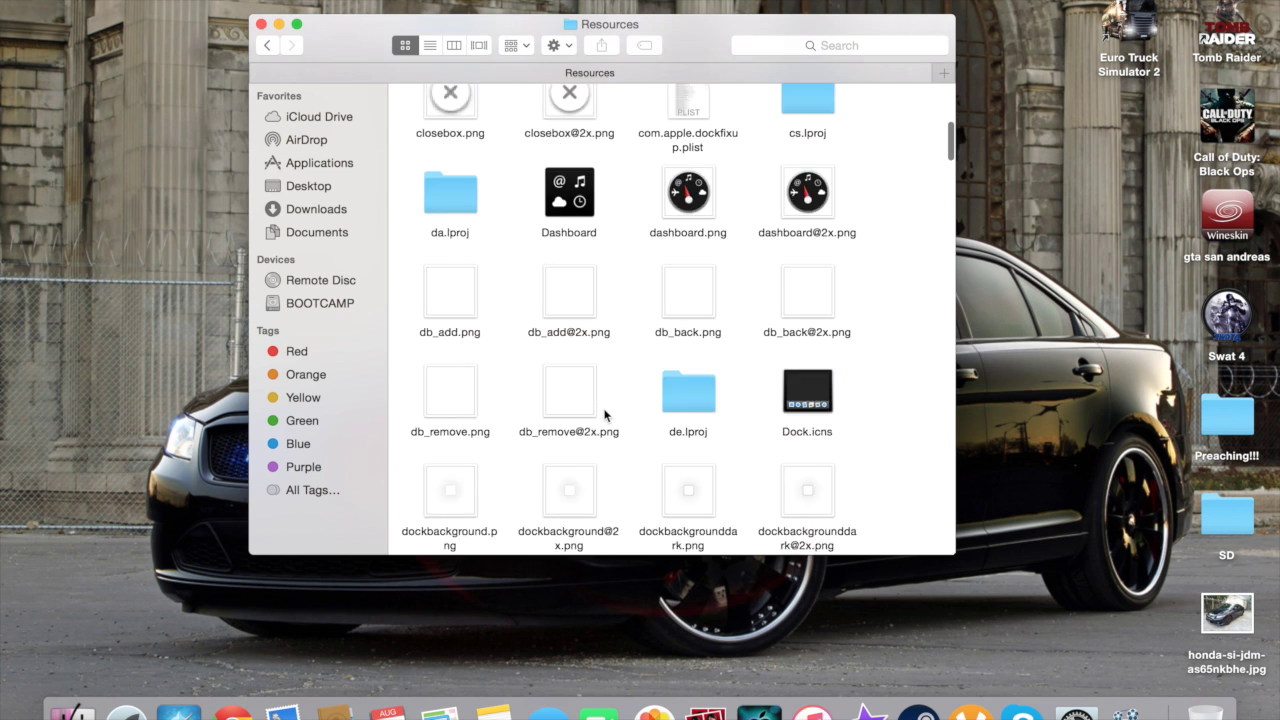
pyautogui.scroll(-10, 604, 415)
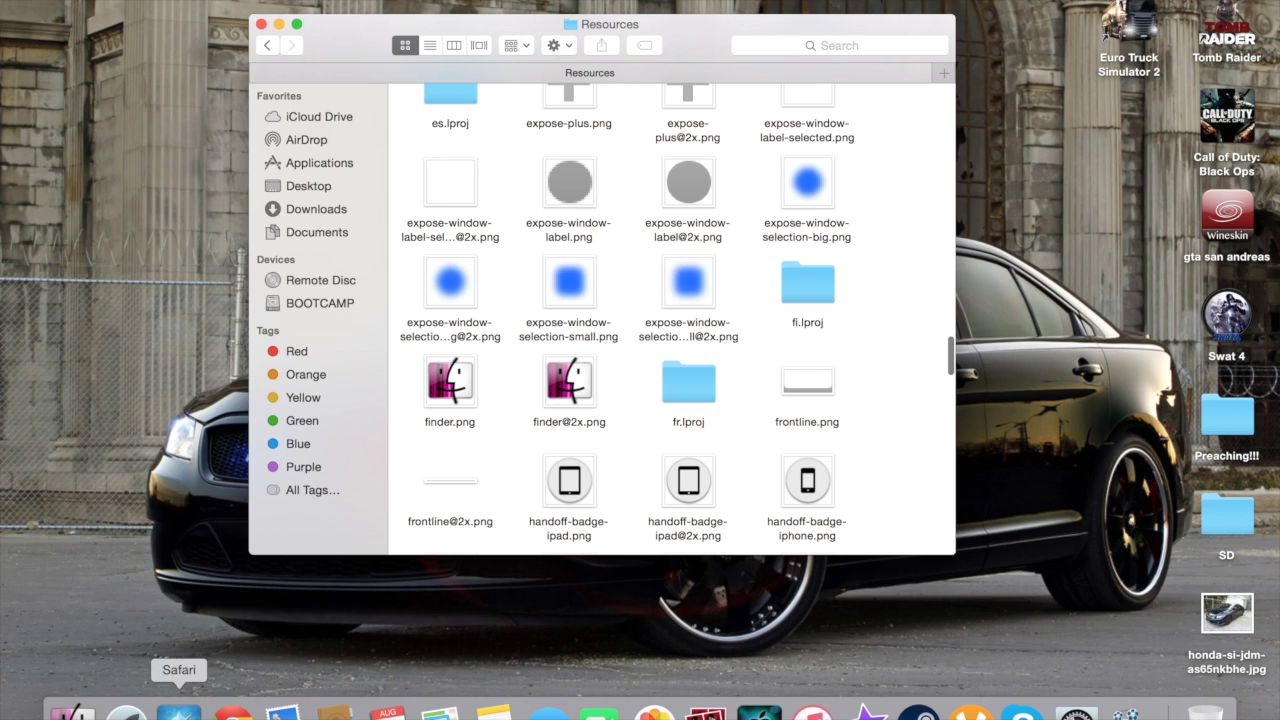
pyautogui.scroll(-6, 596, 332)
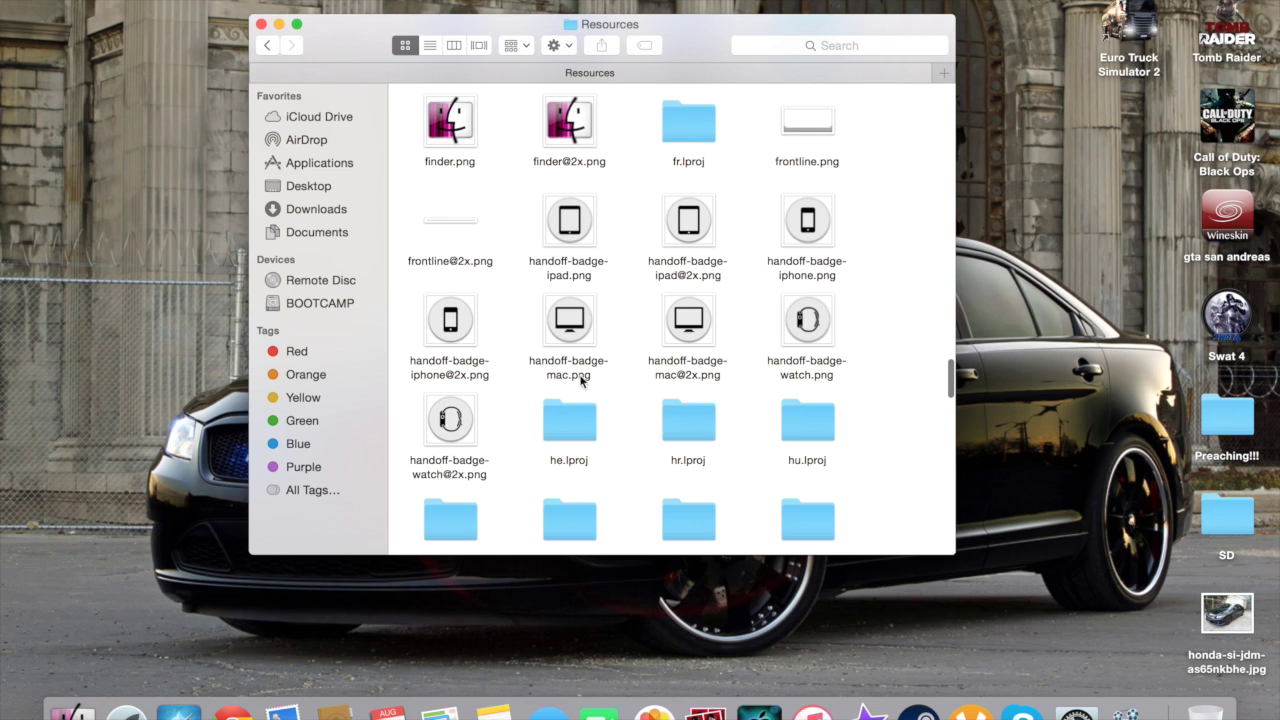
pyautogui.scroll(-15, 604, 470)
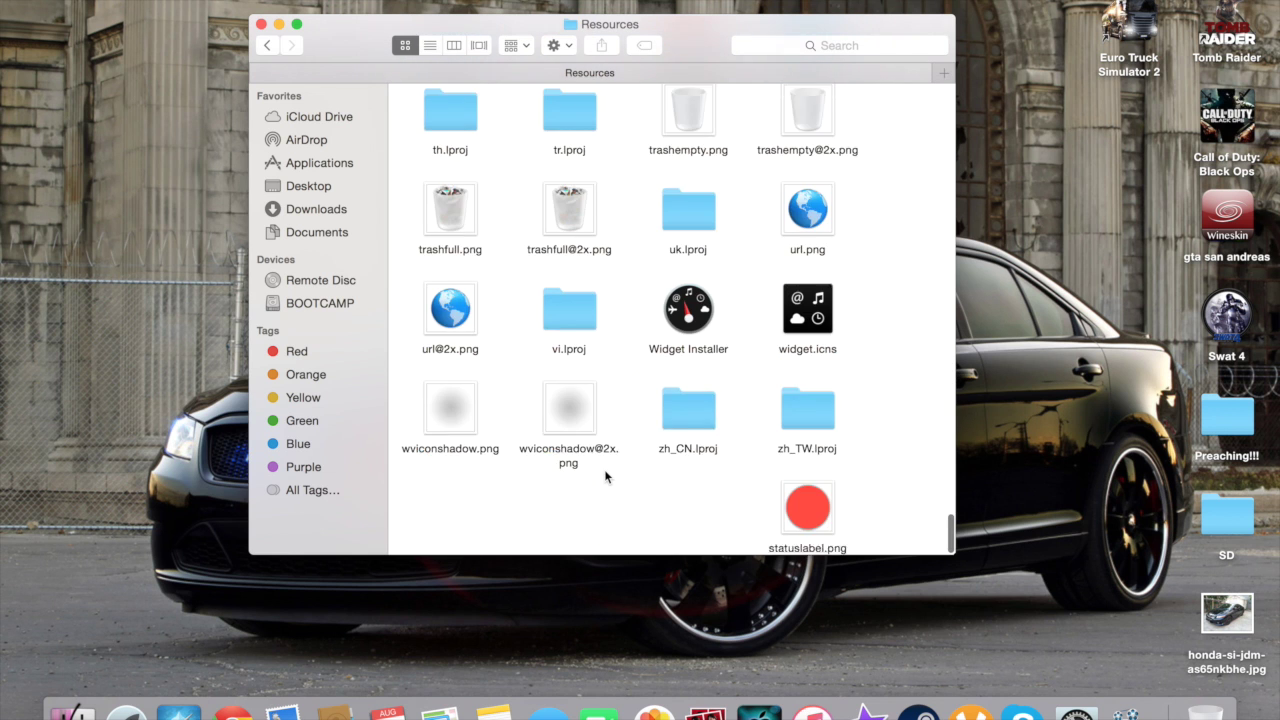
pyautogui.moveTo(325, 31); pyautogui.dragTo(369, 444)
pyautogui.moveTo(462, 288); pyautogui.dragTo(860, 308)
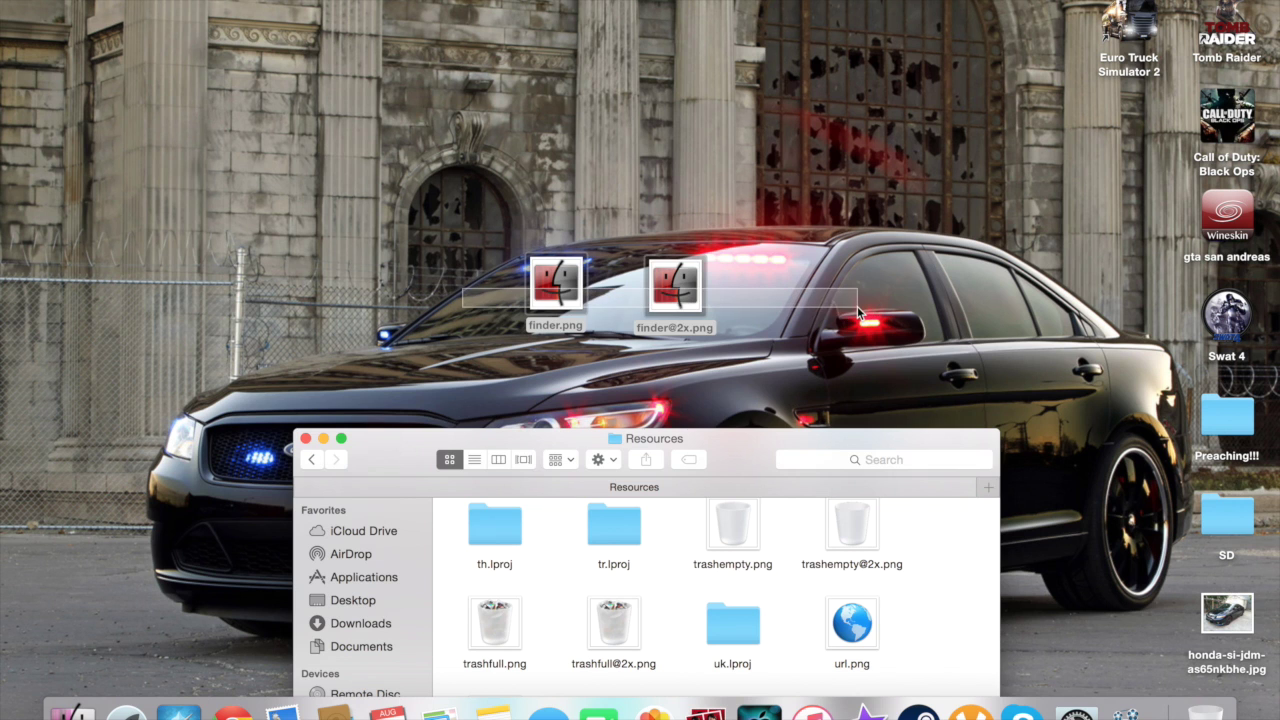
pyautogui.moveTo(675, 288); pyautogui.dragTo(677, 565)
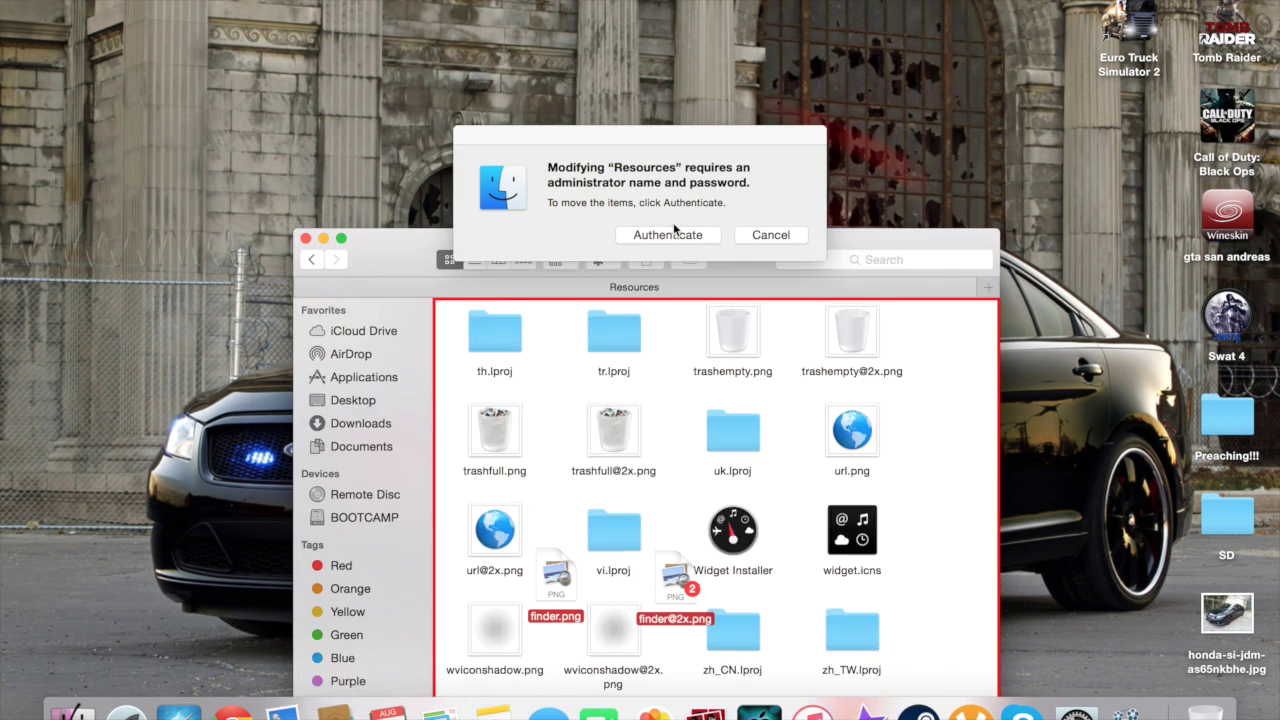
# - Authenticate the replacement of the finder icon files in Resources by entering the administrator account password
pyautogui.click(668, 235)
pyautogui.click(486, 58)
pyautogui.click(766, 57)
pyautogui.write('•••••••••')
pyautogui.press('Return')
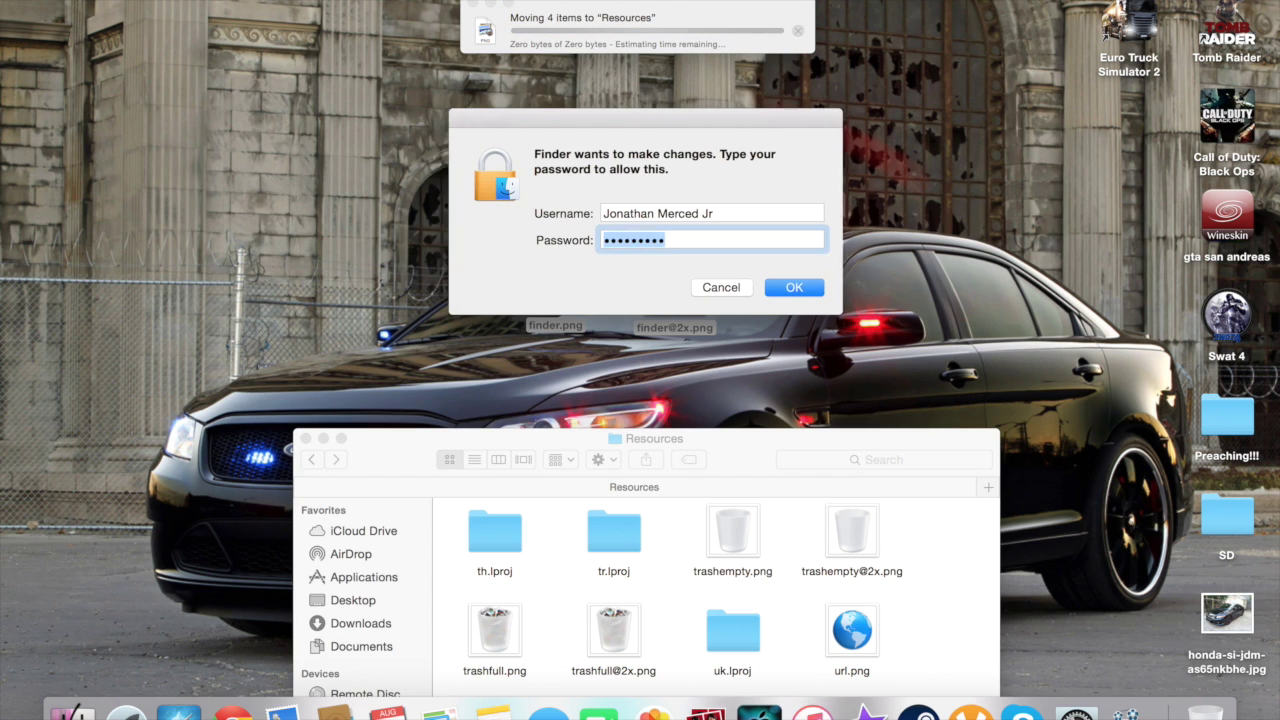
pyautogui.write('•••••••••')
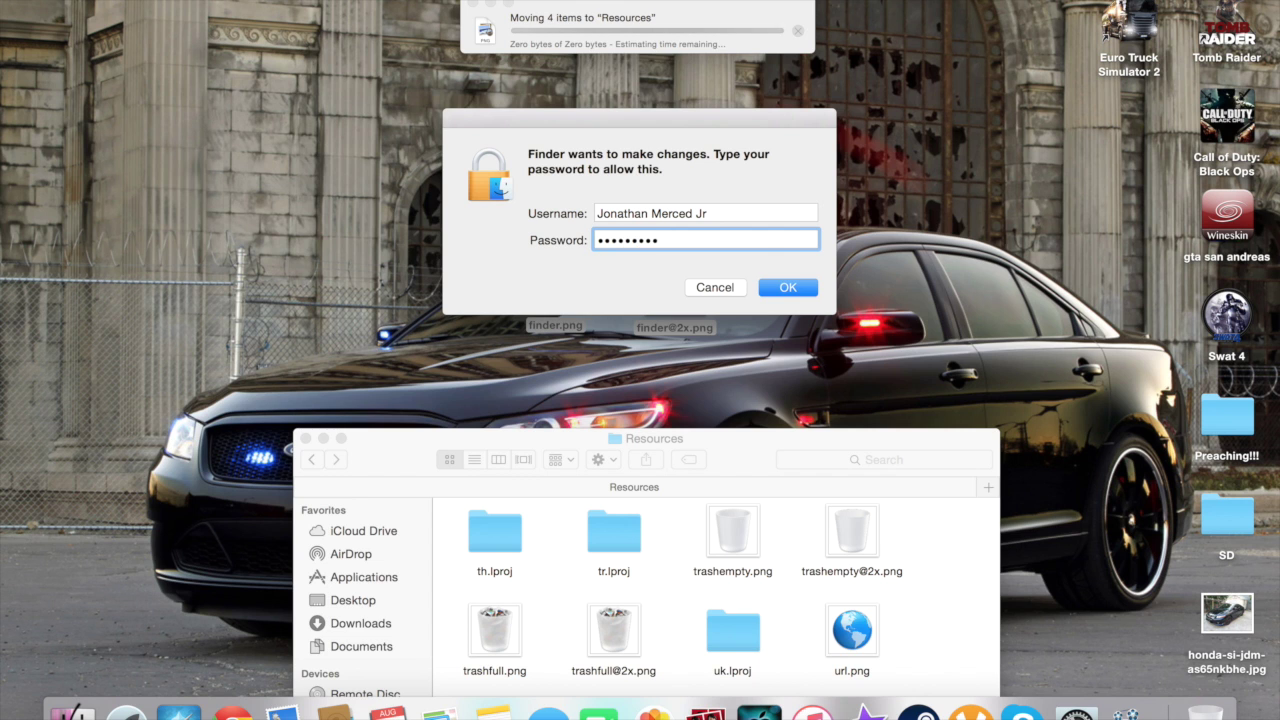
pyautogui.press('Return')
pyautogui.write('••••••••')
pyautogui.press('Return')
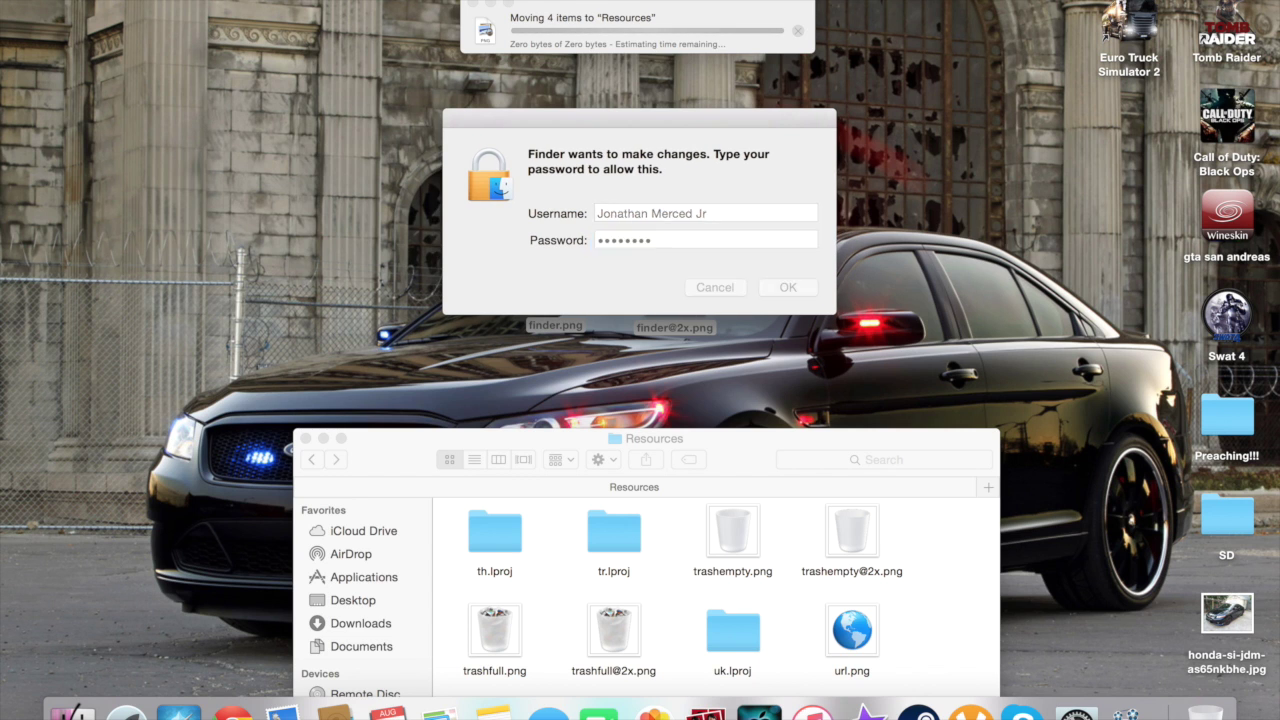
# - Move the Resources window back up the screen and close it
pyautogui.moveTo(716, 438); pyautogui.dragTo(695, 34)
pyautogui.rightClick(664, 538)
pyautogui.click(752, 626)
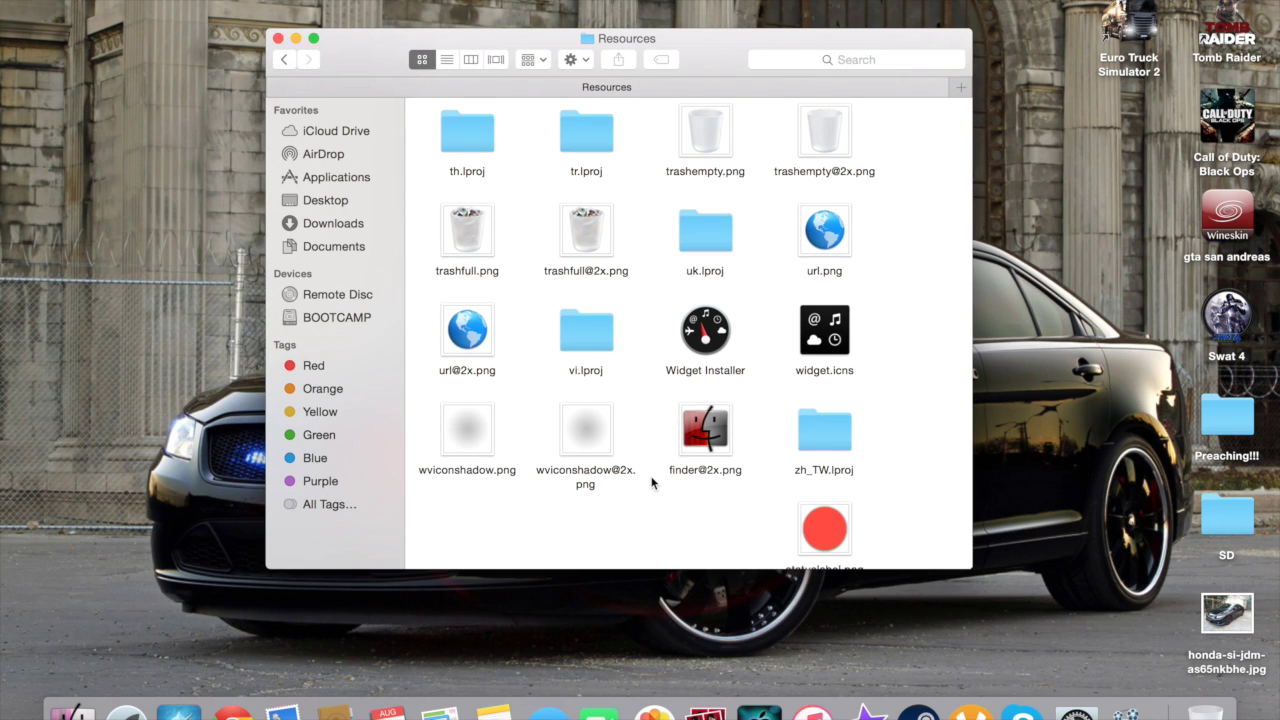
pyautogui.click(278, 39)
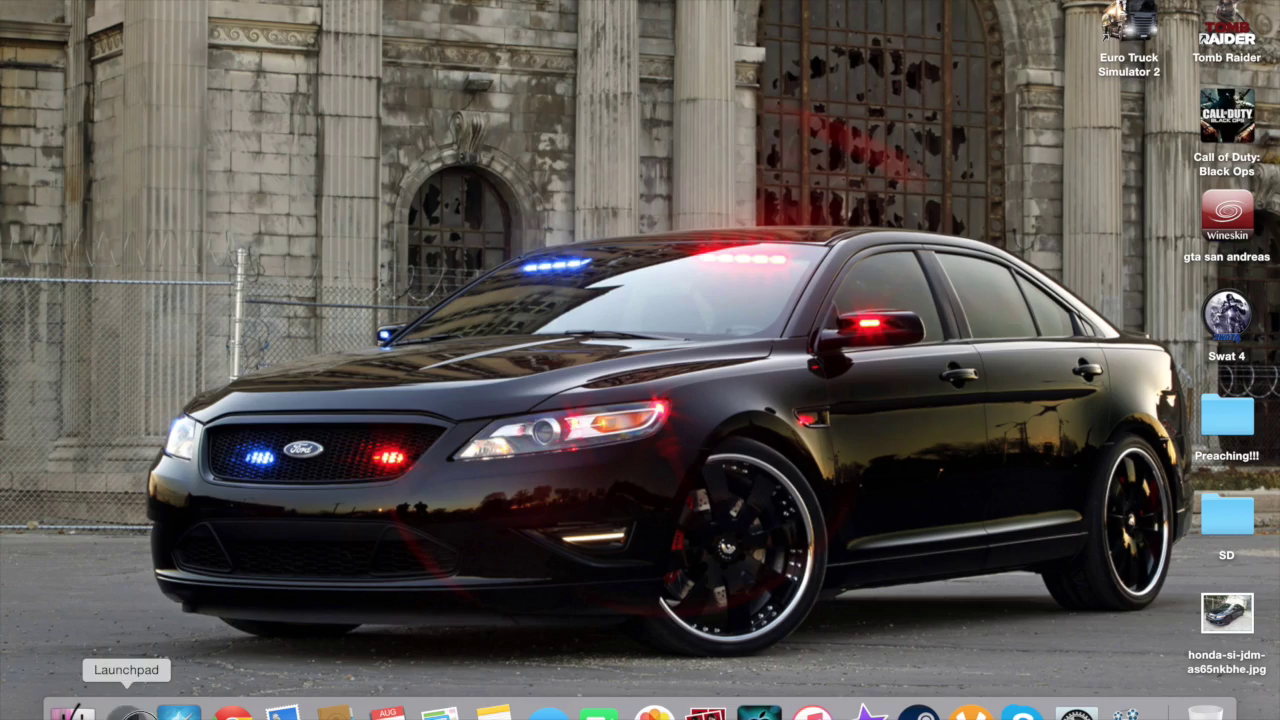
# - Open Terminal from Launchpad's Other folder and paste the command killall -KILL Dock at the prompt
pyautogui.click(126, 712)
pyautogui.click(294, 591)
pyautogui.click(126, 712)
pyautogui.hscroll(-3, 419, 476)
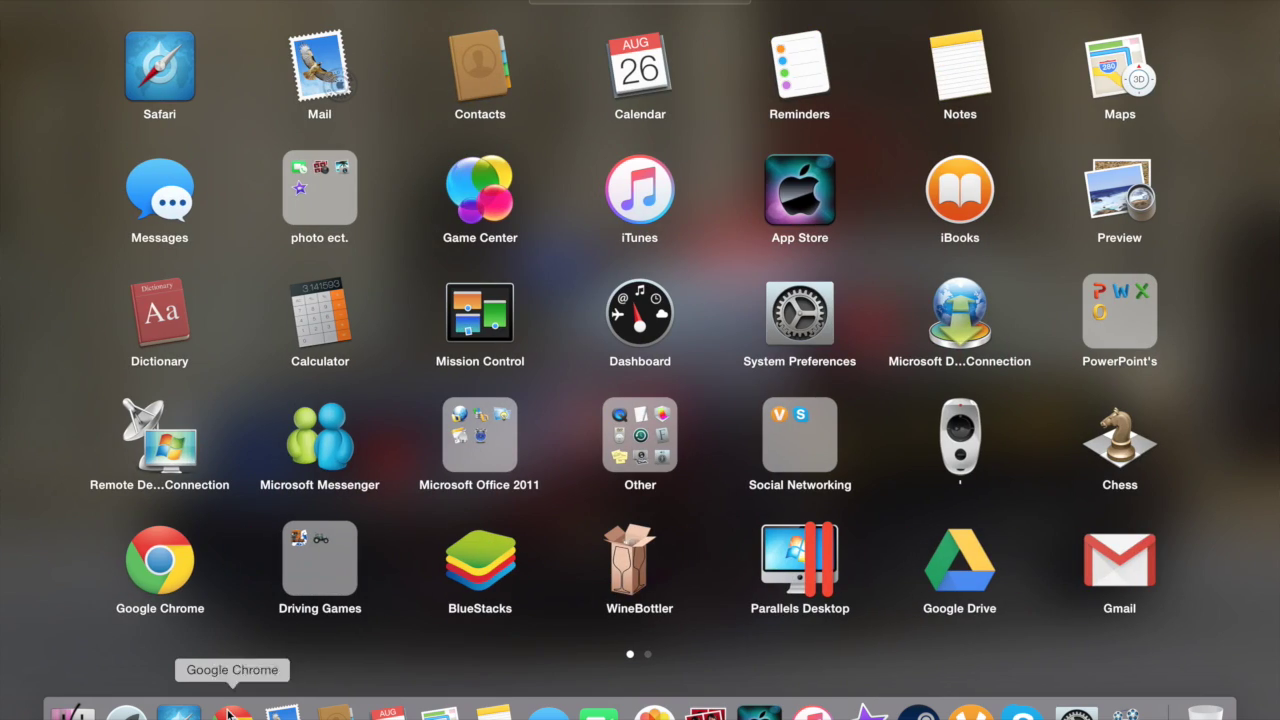
pyautogui.click(646, 430)
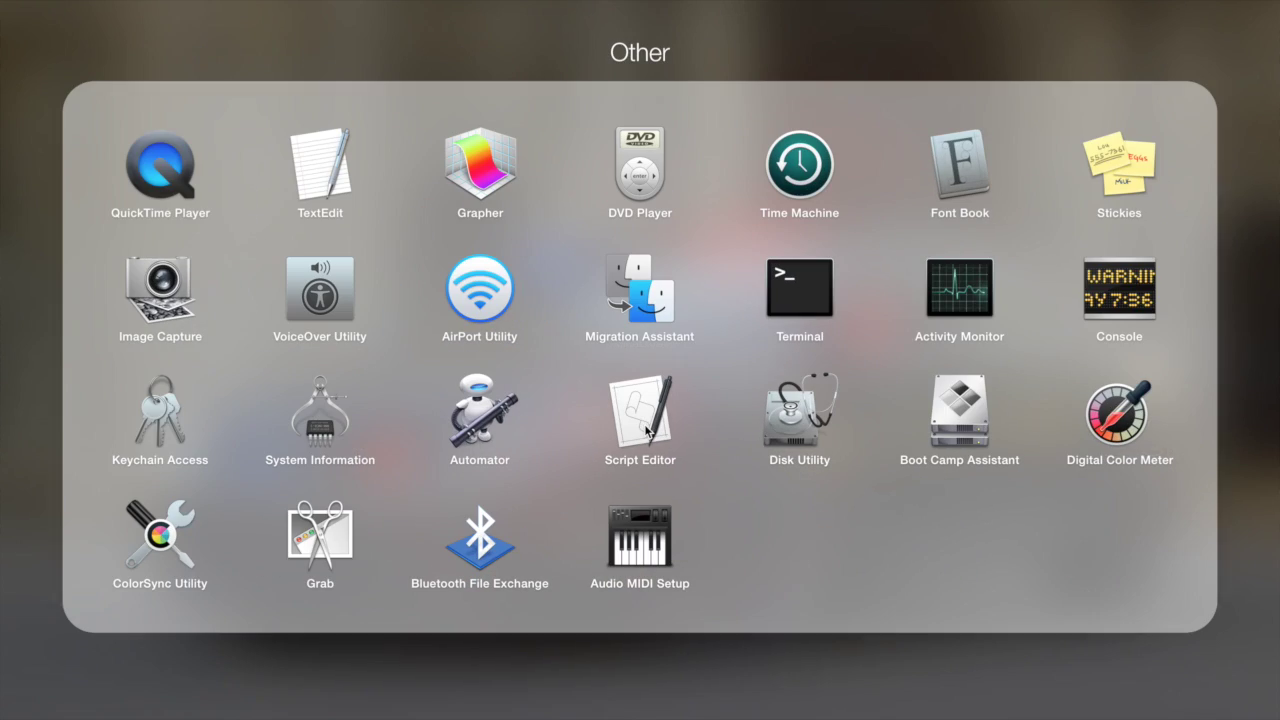
pyautogui.click(822, 270)
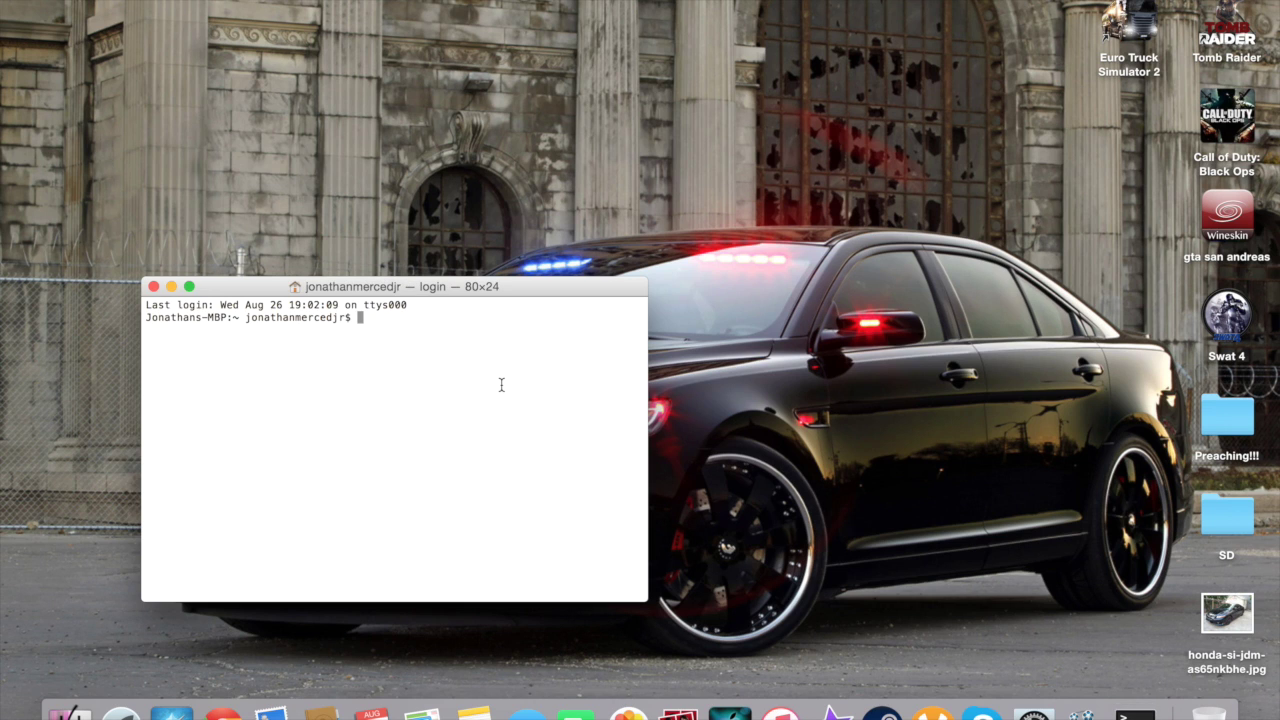
pyautogui.rightClick(403, 340)
pyautogui.click(439, 370)
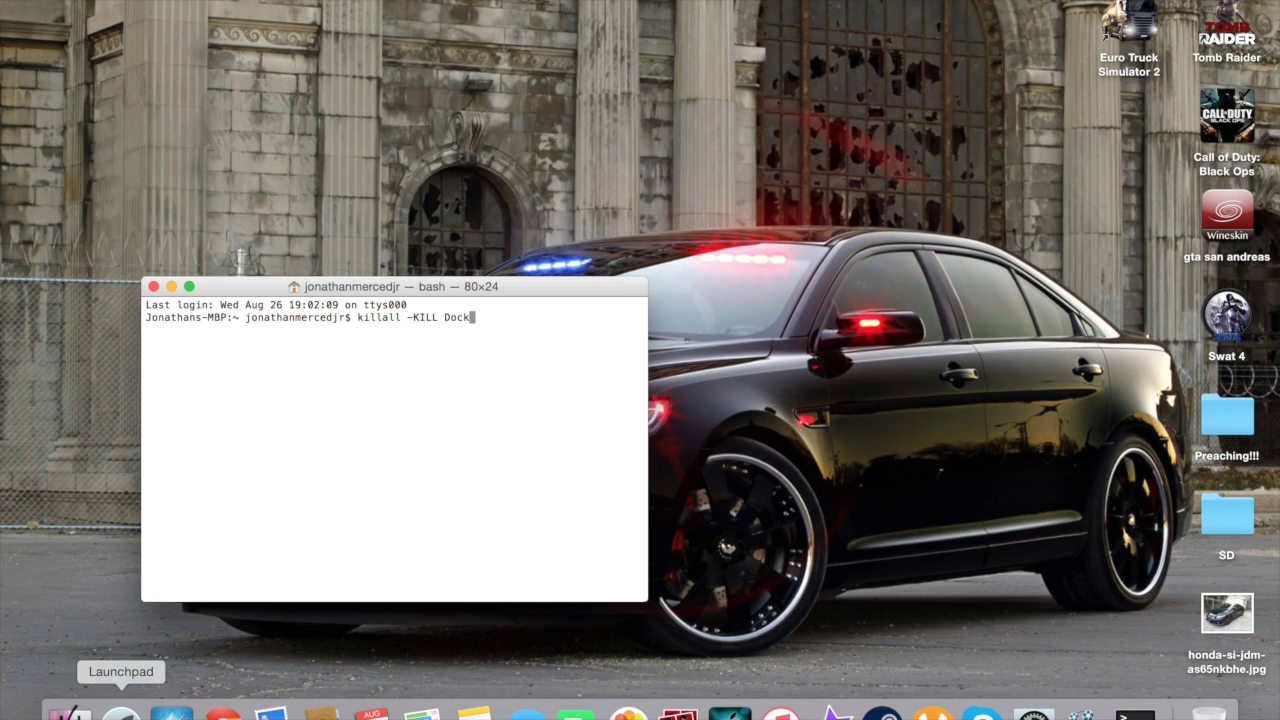
# - Switch to Safari, search Google for "how to kill dock on mac" and open the result "Restarting the Mac OS X Dock, Finder, Spaces or Menubar"
pyautogui.click(171, 712)
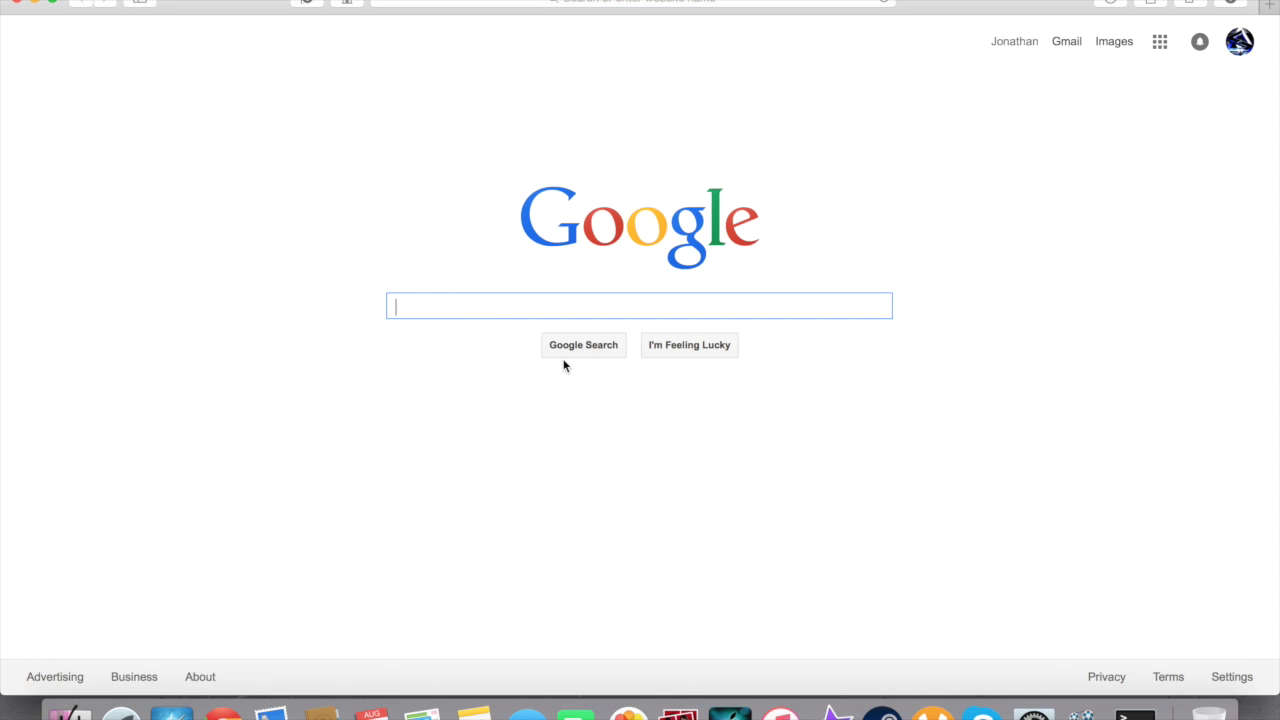
pyautogui.write('how to ki')
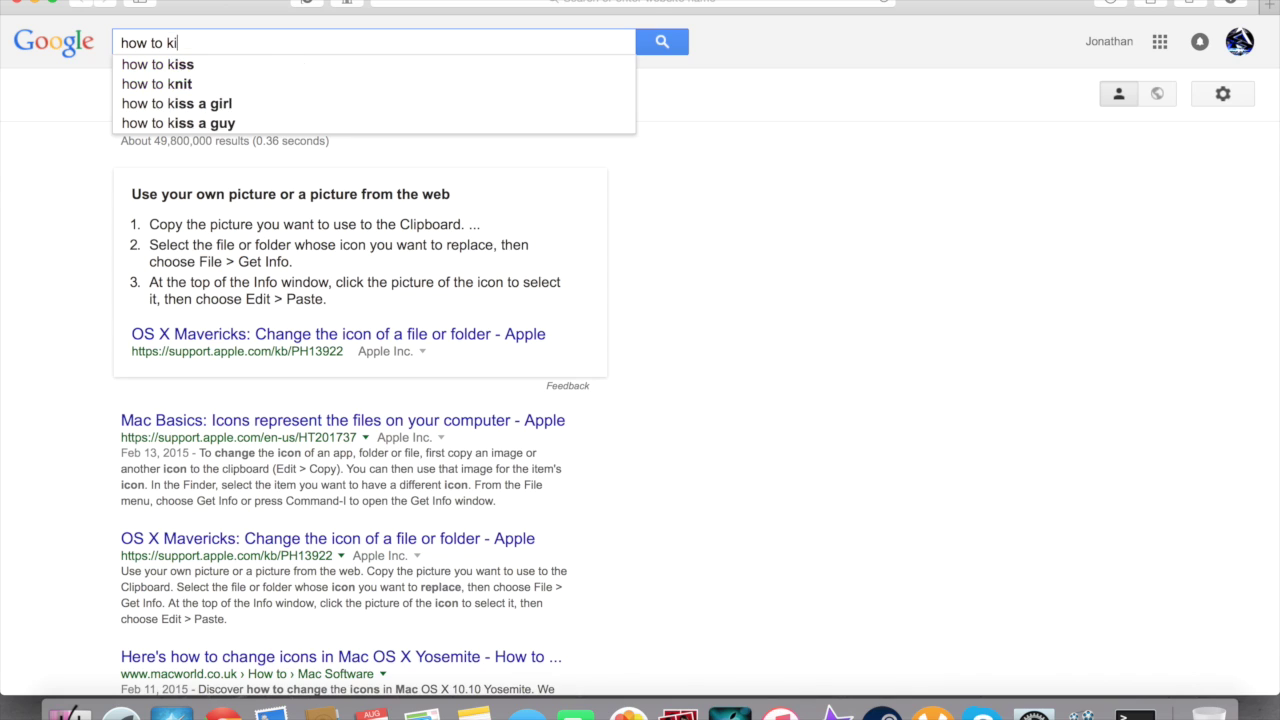
pyautogui.write('ll dock')
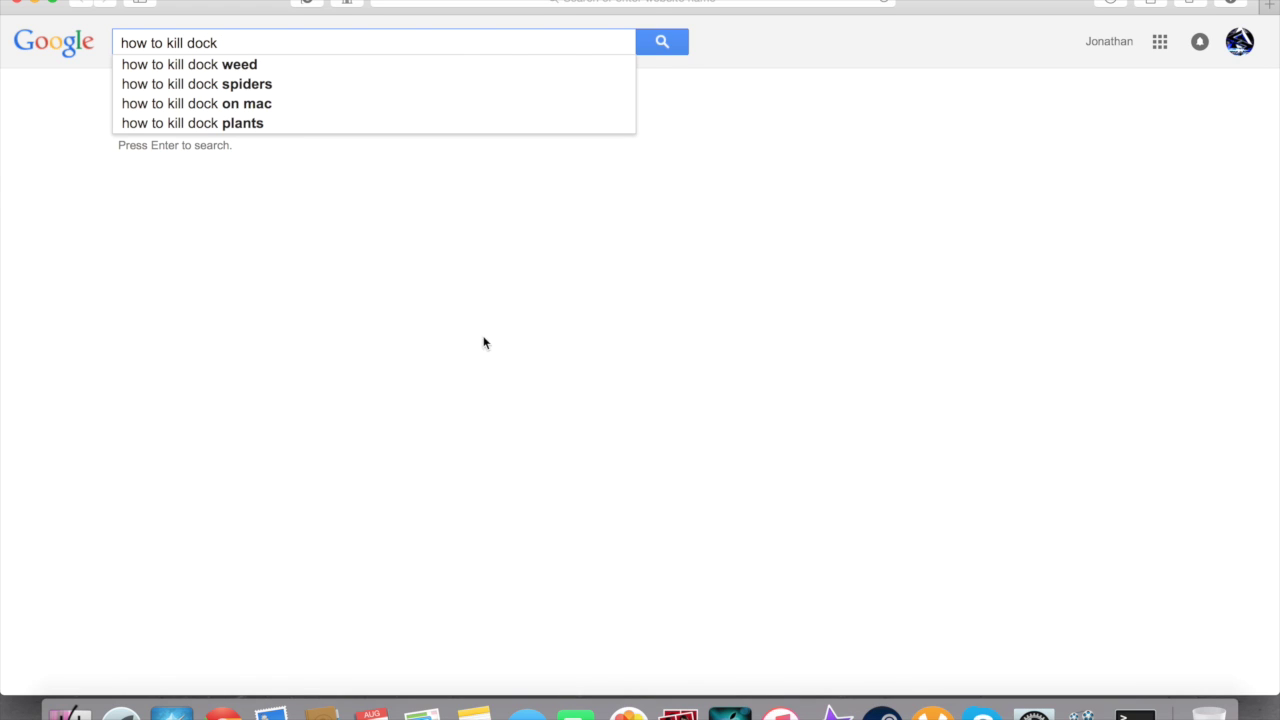
pyautogui.click(332, 104)
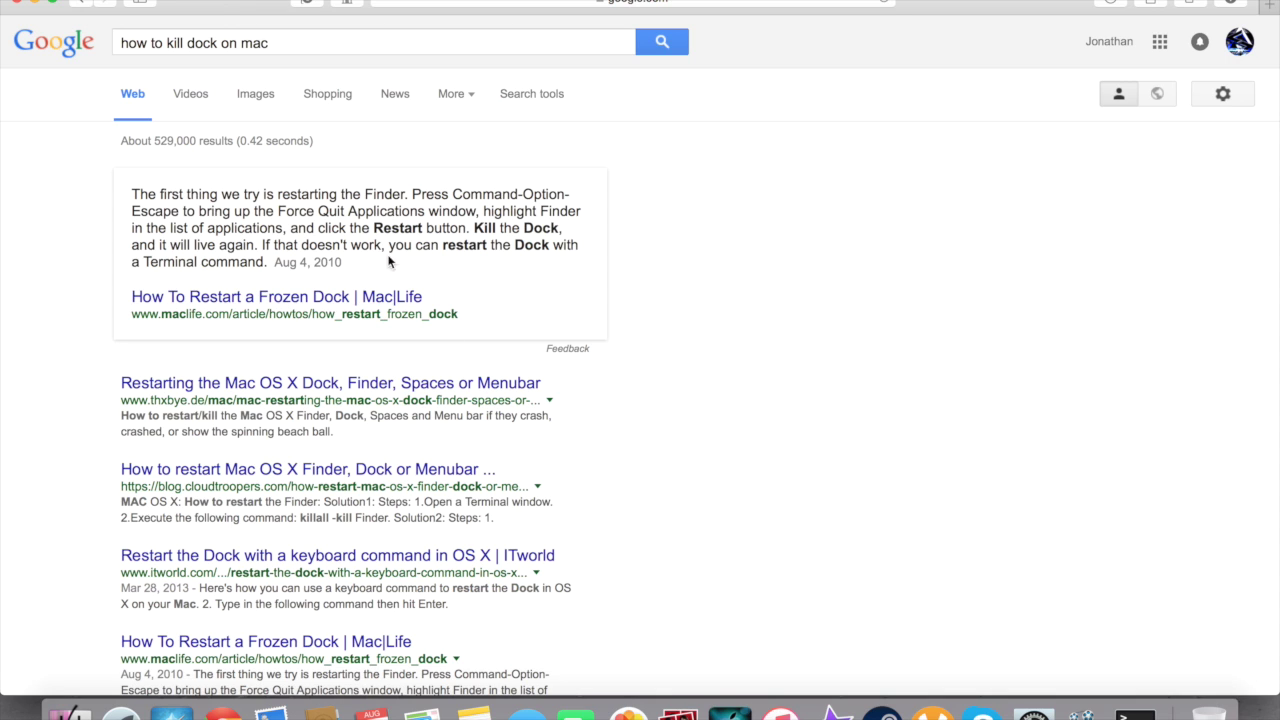
pyautogui.click(295, 383)
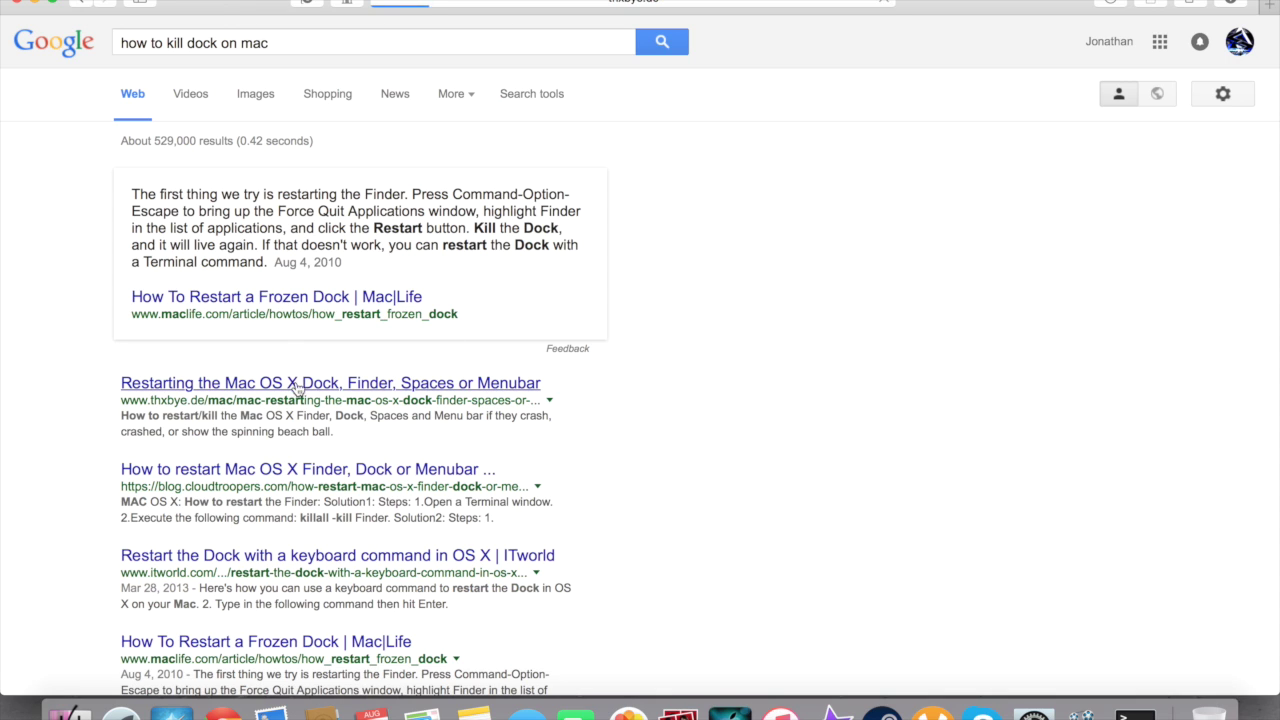
# - Copy the command killall -KILL Dock listed under "The Dock crashed" on the web page
pyautogui.scroll(-8, 510, 481)
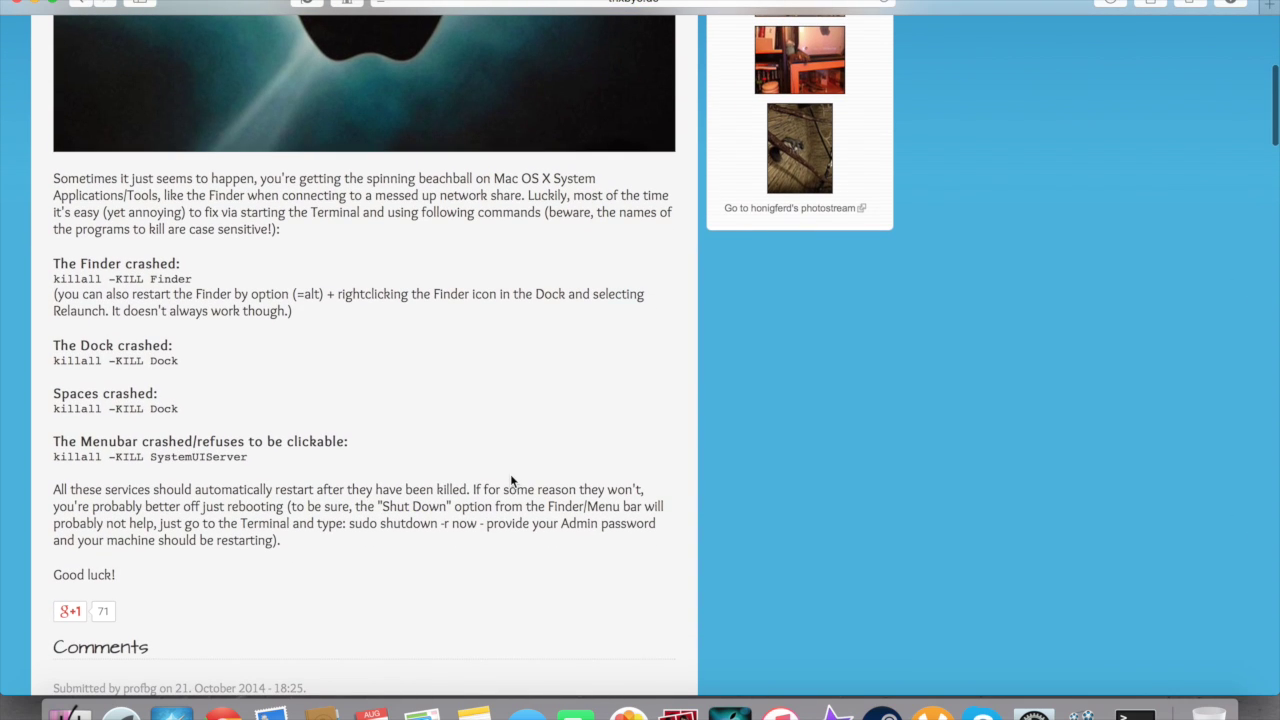
pyautogui.moveTo(50, 360); pyautogui.dragTo(186, 358)
pyautogui.rightClick(162, 362)
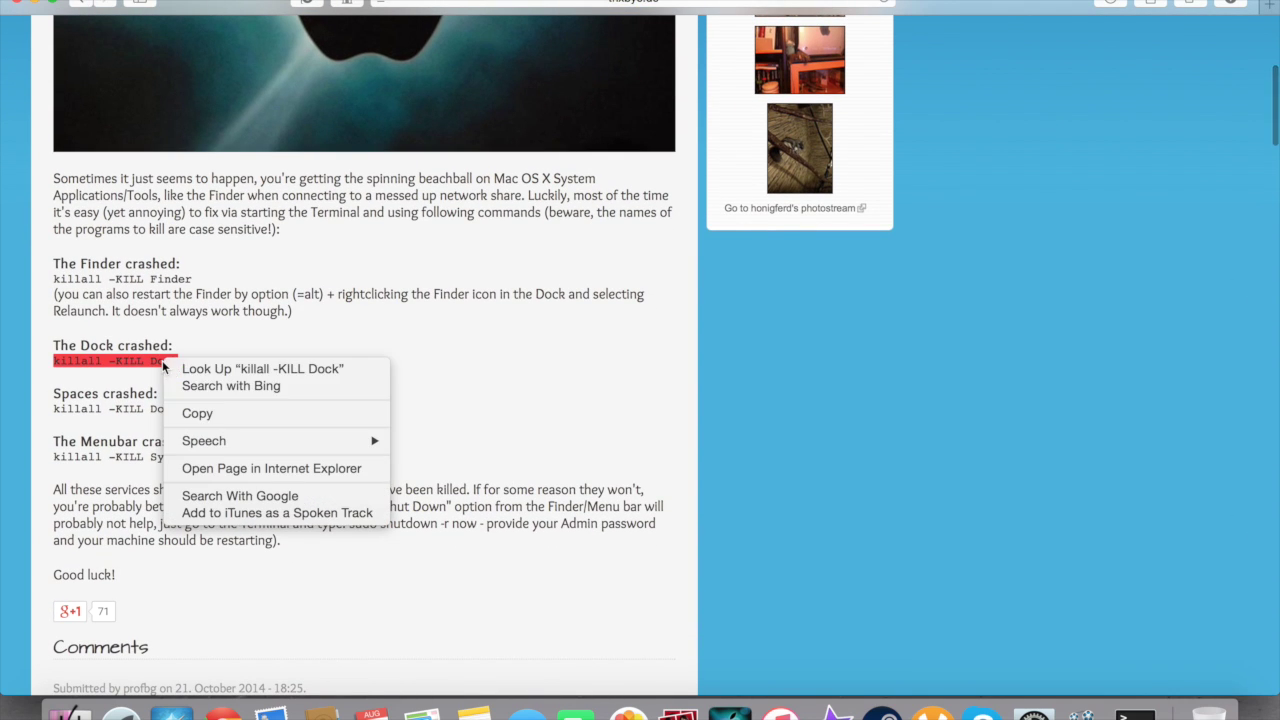
pyautogui.click(214, 412)
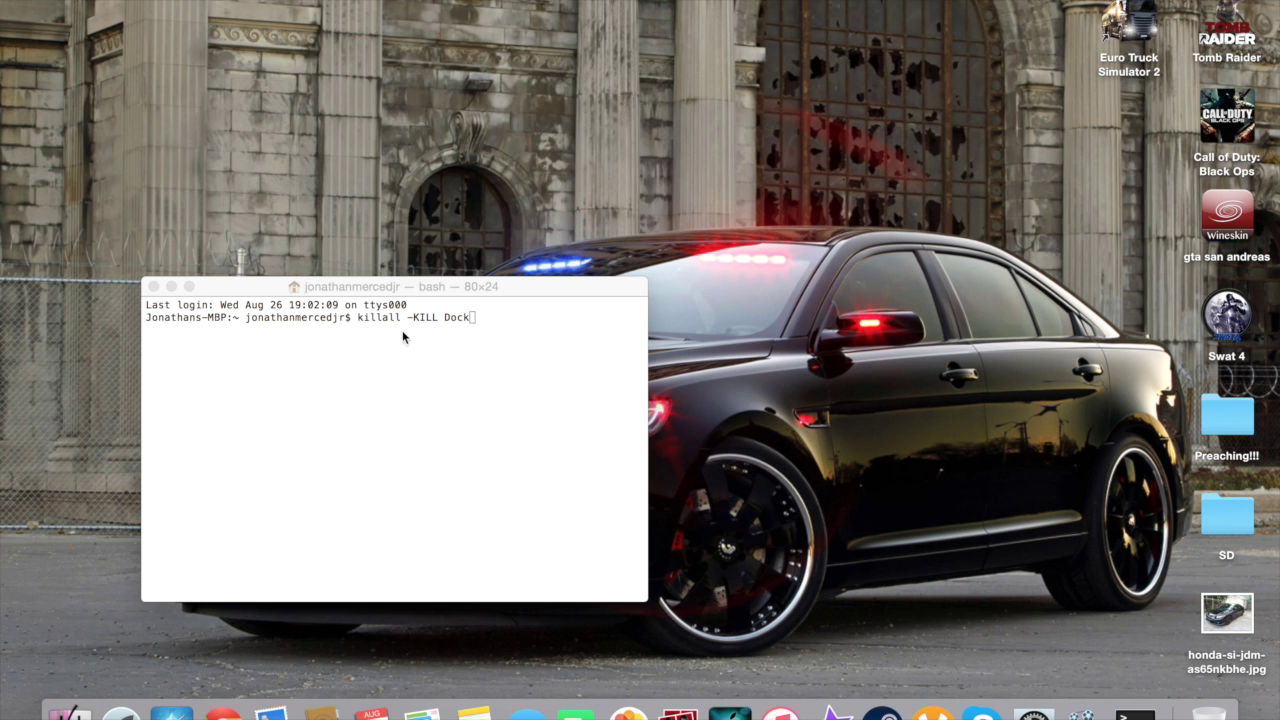
# - Run the killall -KILL Dock command in Terminal to restart the Dock, and close the Terminal window
pyautogui.click(438, 331)
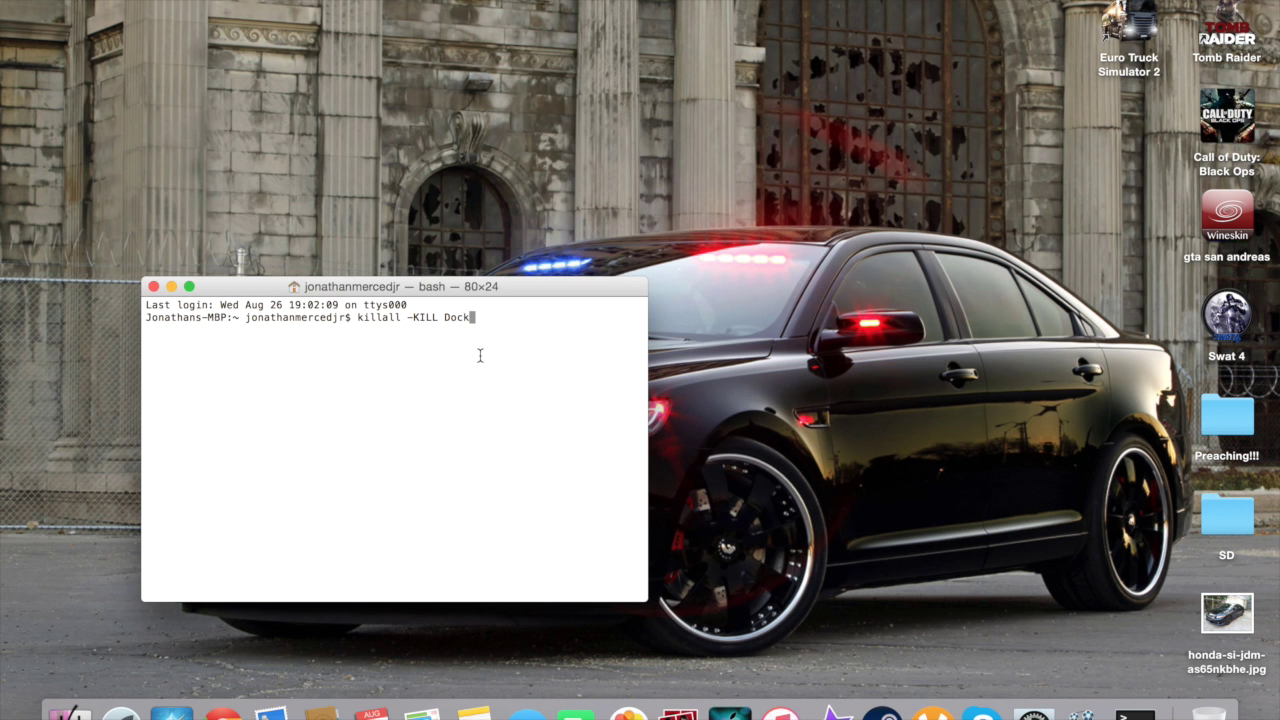
pyautogui.press('Return')
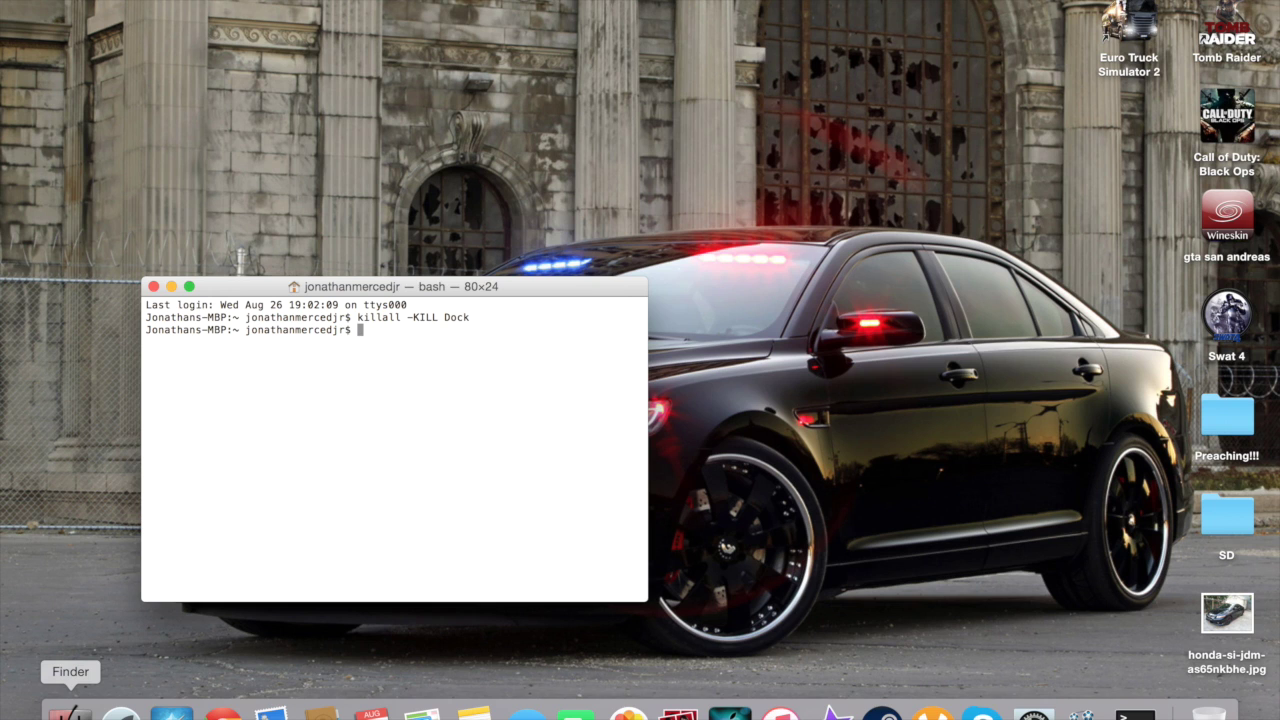
pyautogui.click(154, 287)
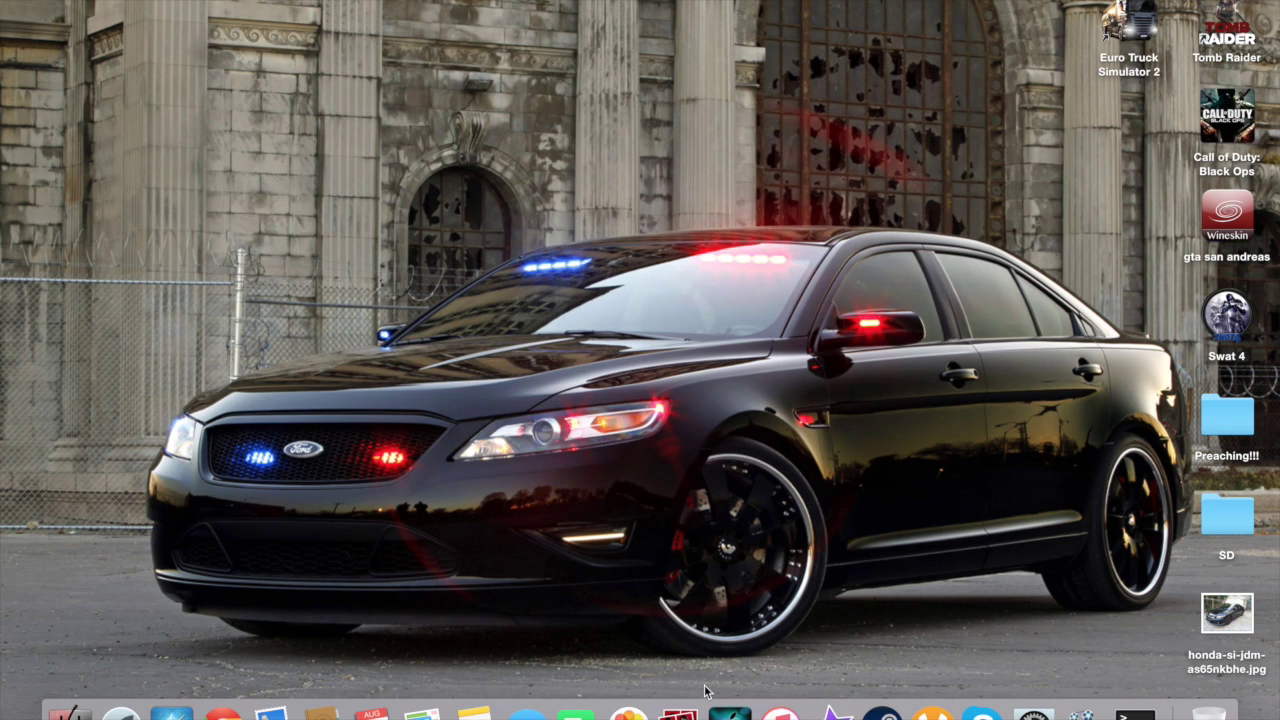